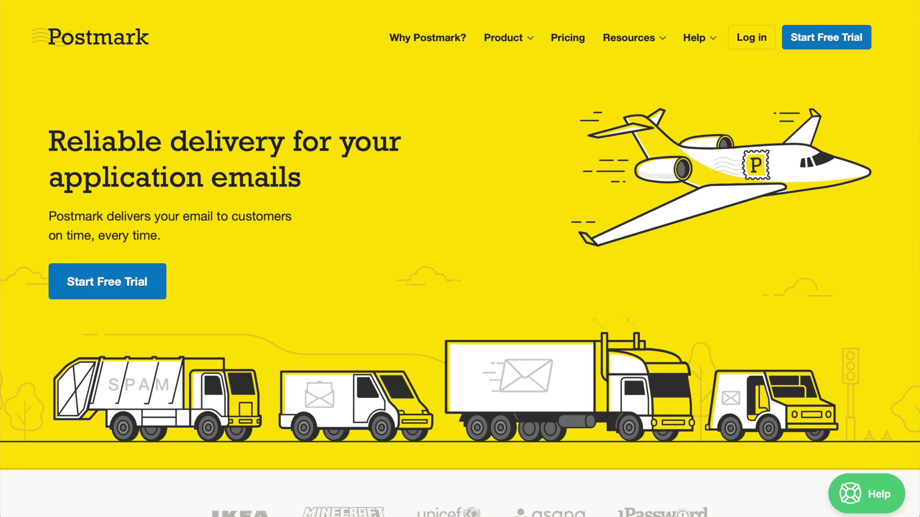
- Fill the free-trial signup with full name, work e-mail, username and a strong password, and accept the terms
{"action": "left_click", "coordinate": [822, 43]}
{"action": "scroll", "coordinate": [822, 44], "scroll_direction": "down", "scroll_amount": 2}
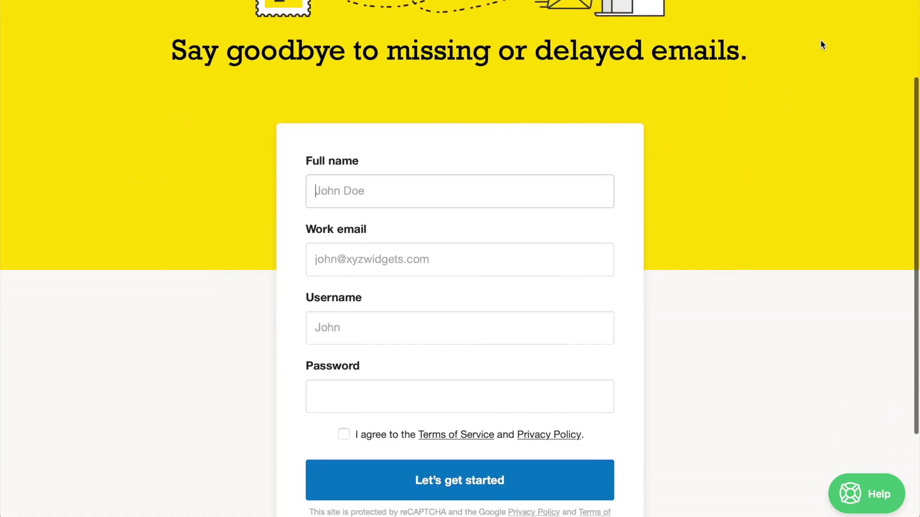
{"action": "scroll", "coordinate": [820, 45], "scroll_direction": "down", "scroll_amount": 2}
{"action": "key", "text": "Tab"}
{"action": "key", "text": "Tab"}
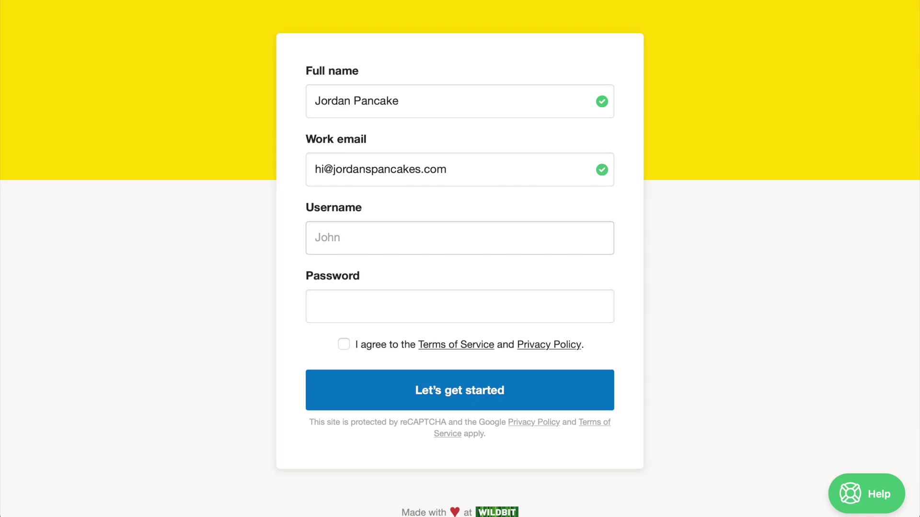
{"action": "key", "text": "Tab"}
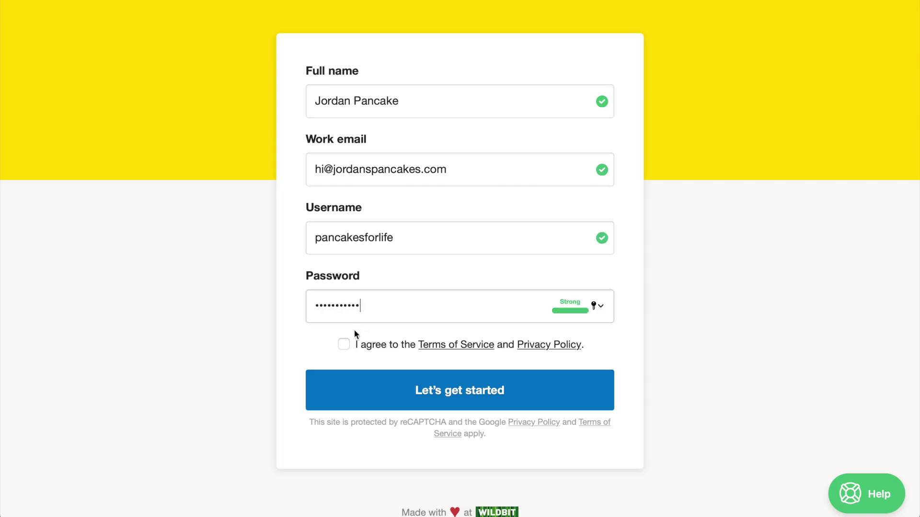
{"action": "left_click", "coordinate": [342, 345]}
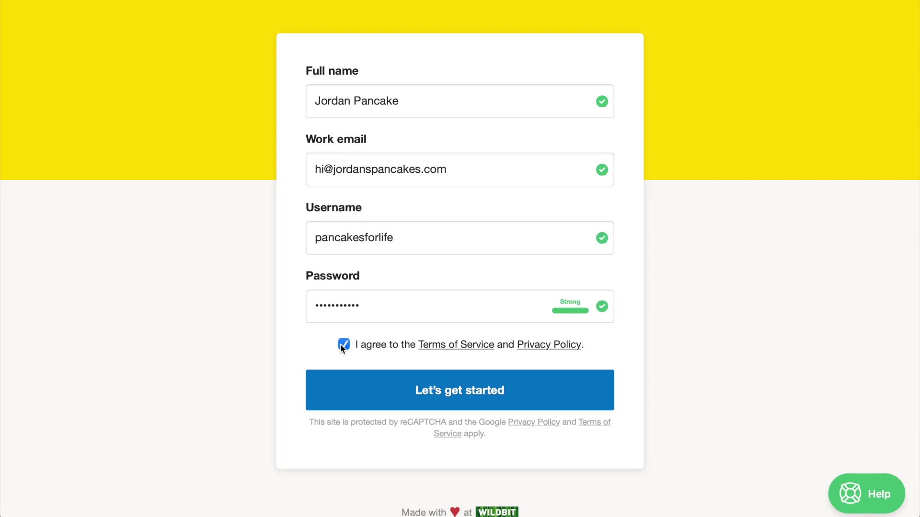
- Create the Postmark account and bring up the Servers list
{"action": "left_click", "coordinate": [434, 401]}
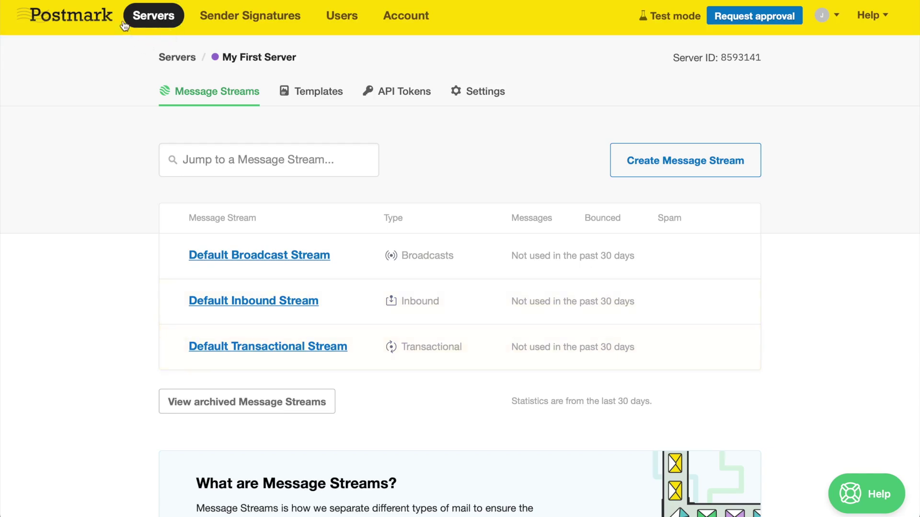
{"action": "left_click", "coordinate": [158, 21]}
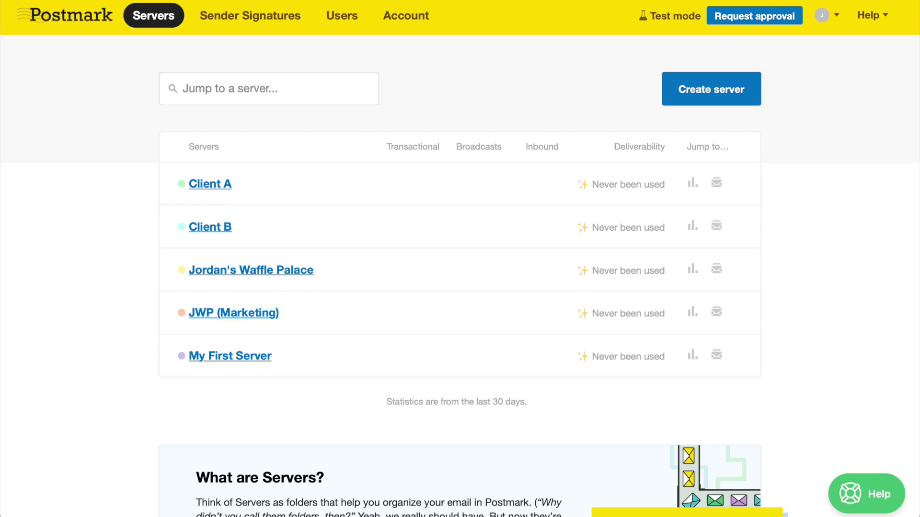
- Create a grey sandbox server 'Client A Staging', then inspect its hard-bounced test message
{"action": "left_click", "coordinate": [675, 96]}
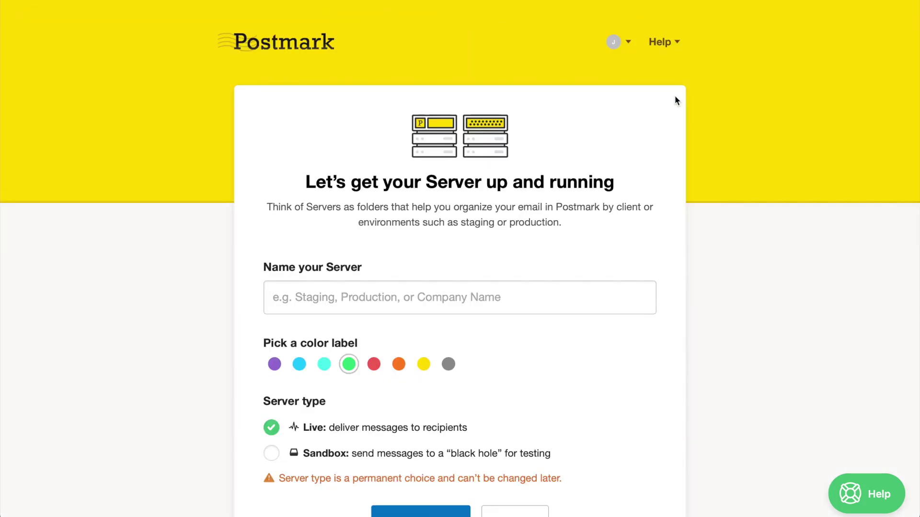
{"action": "type", "text": "Client A"}
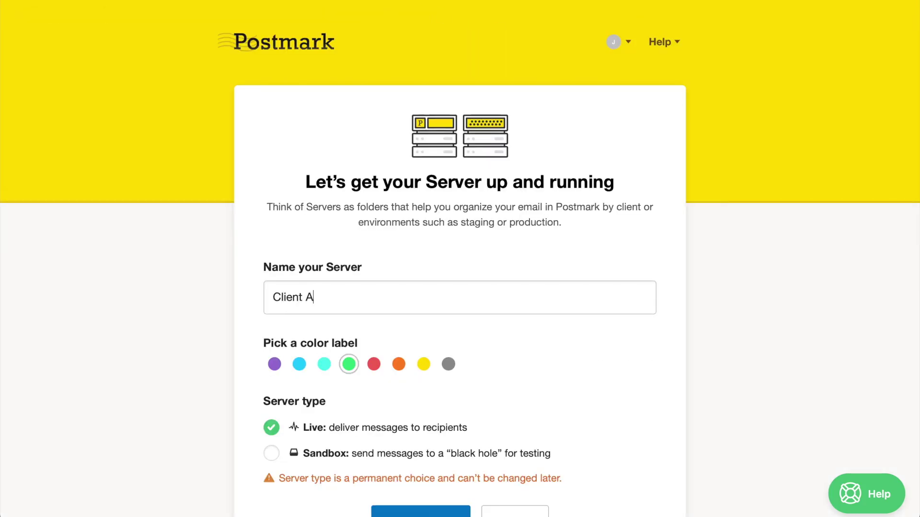
{"action": "type", "text": " Staging"}
{"action": "left_click", "coordinate": [448, 365]}
{"action": "scroll", "coordinate": [447, 368], "scroll_direction": "down", "scroll_amount": 3}
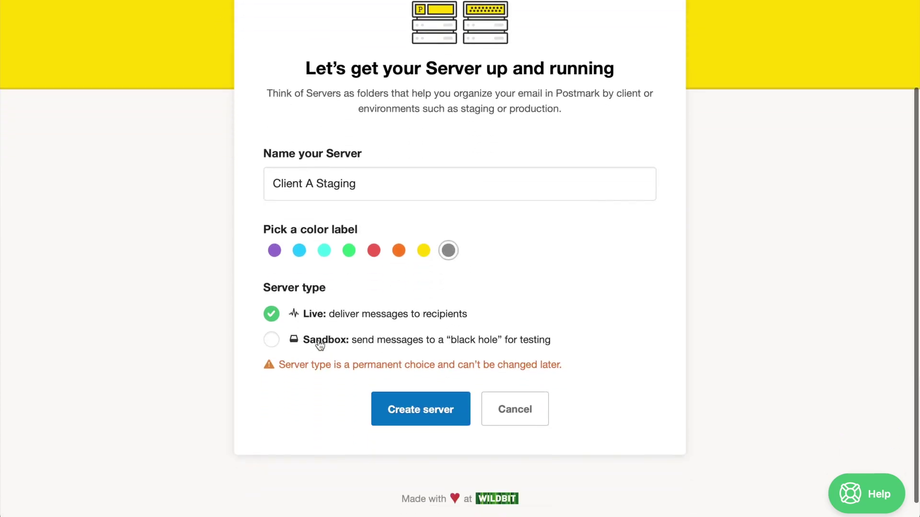
{"action": "left_click", "coordinate": [320, 340]}
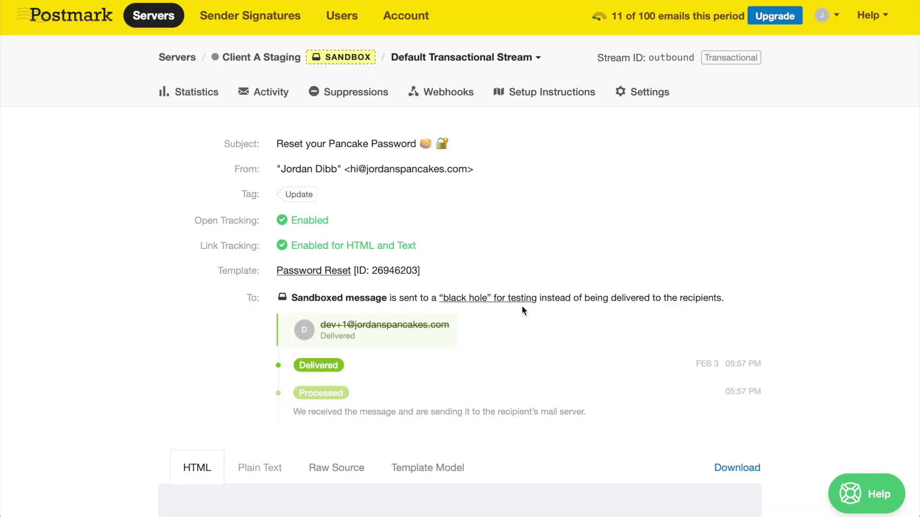
{"action": "left_click", "coordinate": [266, 92]}
{"action": "left_click", "coordinate": [428, 360]}
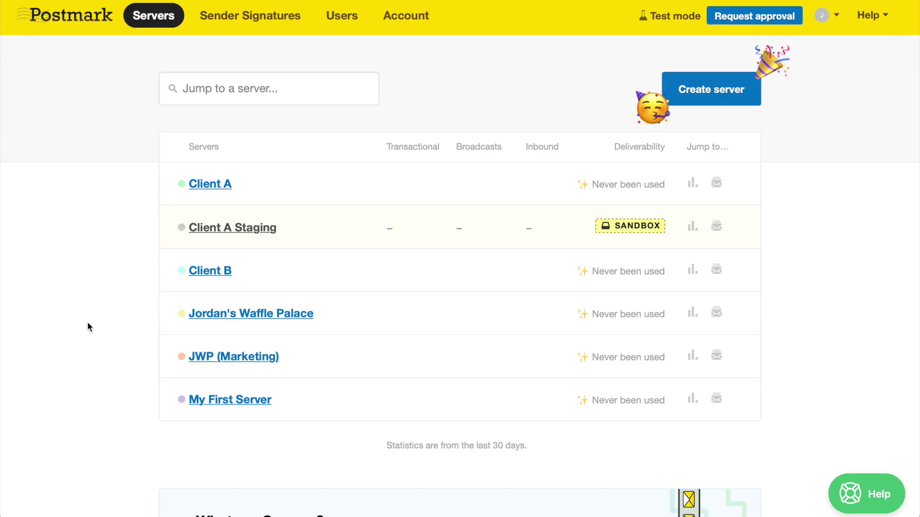
- Rename My First Server to 'Wakey Wakey Pancakes' with a green label and save
{"action": "left_click", "coordinate": [240, 400]}
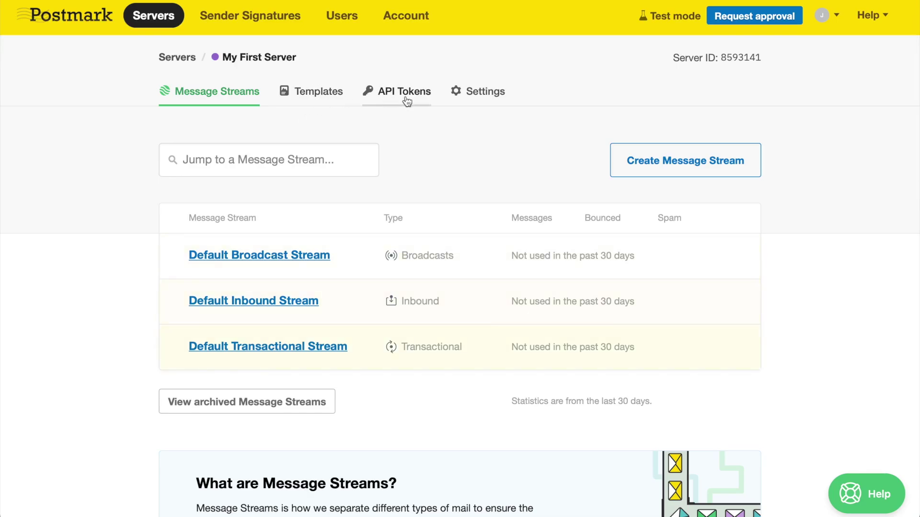
{"action": "left_click", "coordinate": [484, 95]}
{"action": "key", "text": "Tab"}
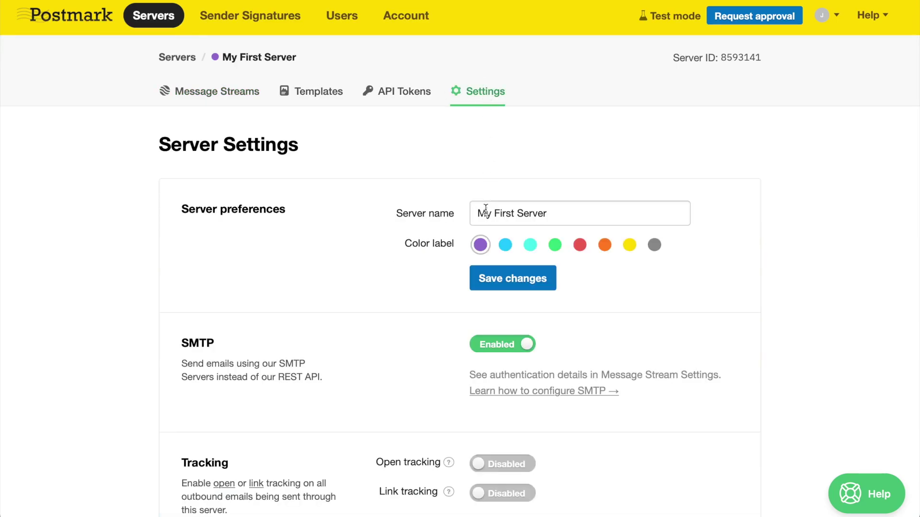
{"action": "type", "text": "Wakey Wakey Pancakes"}
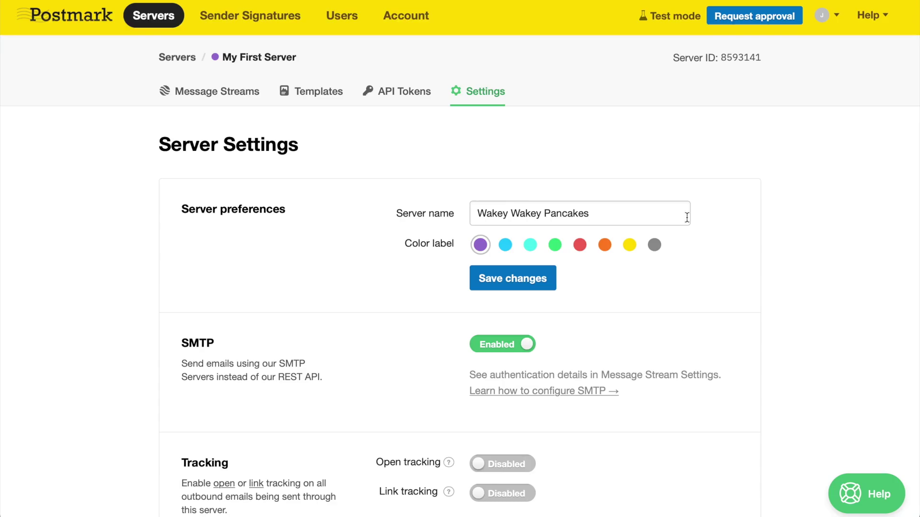
{"action": "left_click", "coordinate": [555, 244]}
{"action": "left_click", "coordinate": [526, 277]}
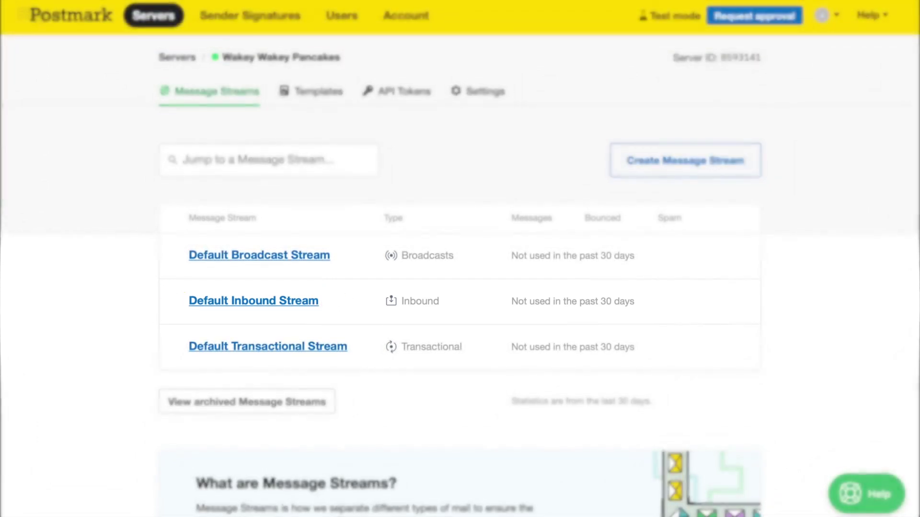
- Create a transactional message stream named 'Password Resets 🔐'
{"action": "left_click", "coordinate": [690, 169]}
{"action": "type", "text": "P"}
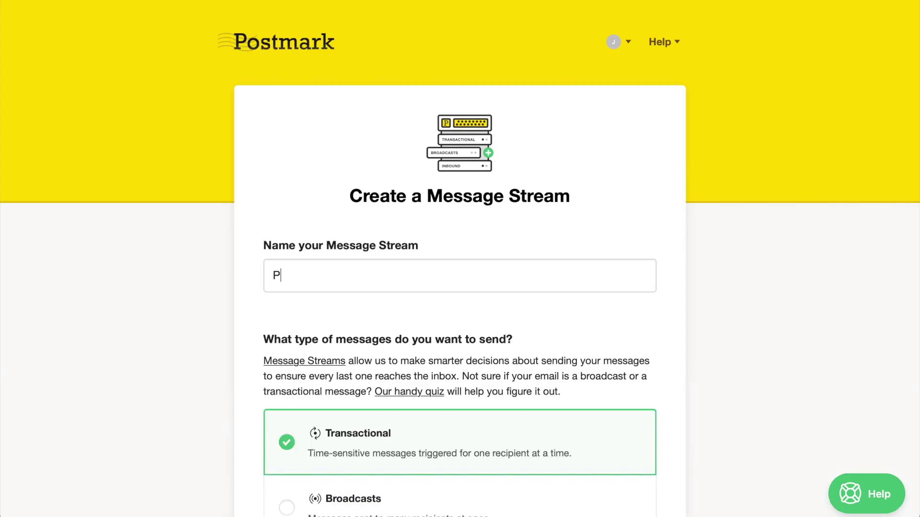
{"action": "type", "text": "assword Resets 🔐"}
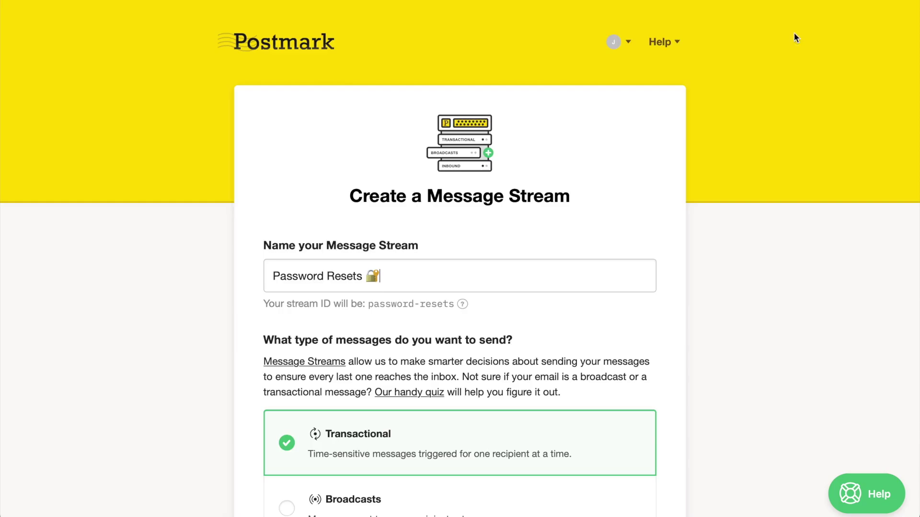
{"action": "scroll", "coordinate": [792, 39], "scroll_direction": "down", "scroll_amount": 2}
{"action": "left_click", "coordinate": [408, 450]}
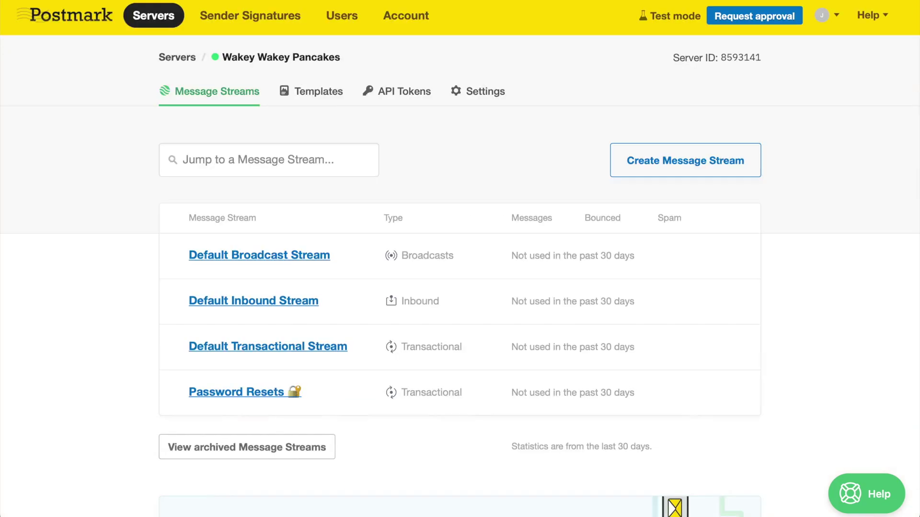
- Create a Broadcasts message stream named 'Pancake Newsletters'
{"action": "left_click", "coordinate": [689, 168]}
{"action": "type", "text": "Pancak"}
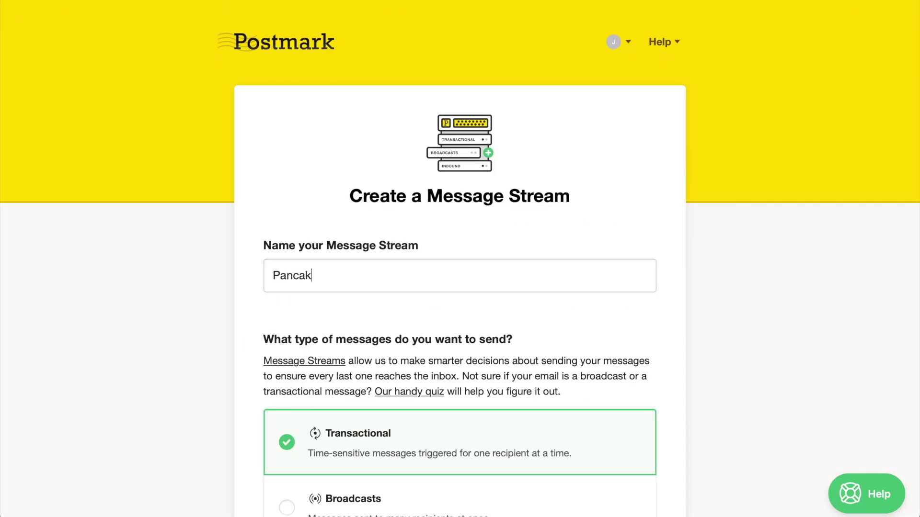
{"action": "type", "text": "e Newsletters"}
{"action": "scroll", "coordinate": [561, 219], "scroll_direction": "down", "scroll_amount": 3}
{"action": "left_click", "coordinate": [372, 339]}
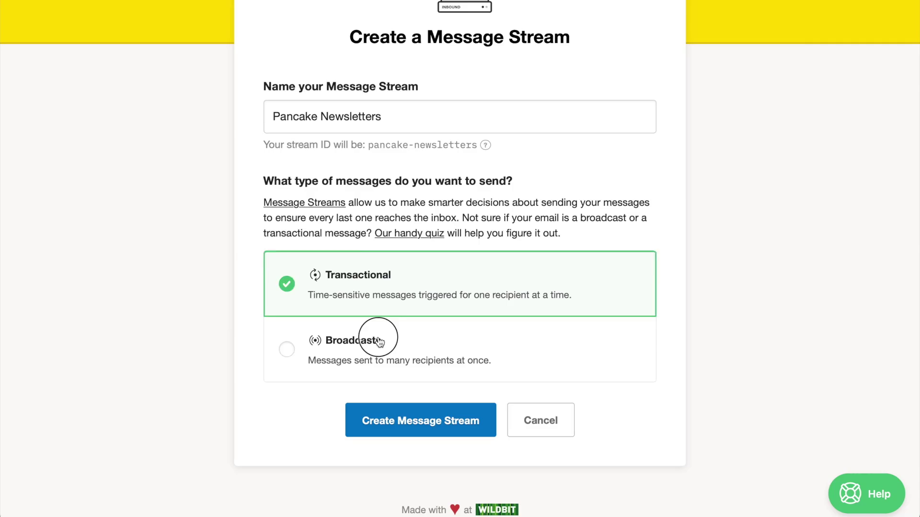
{"action": "left_click", "coordinate": [455, 407]}
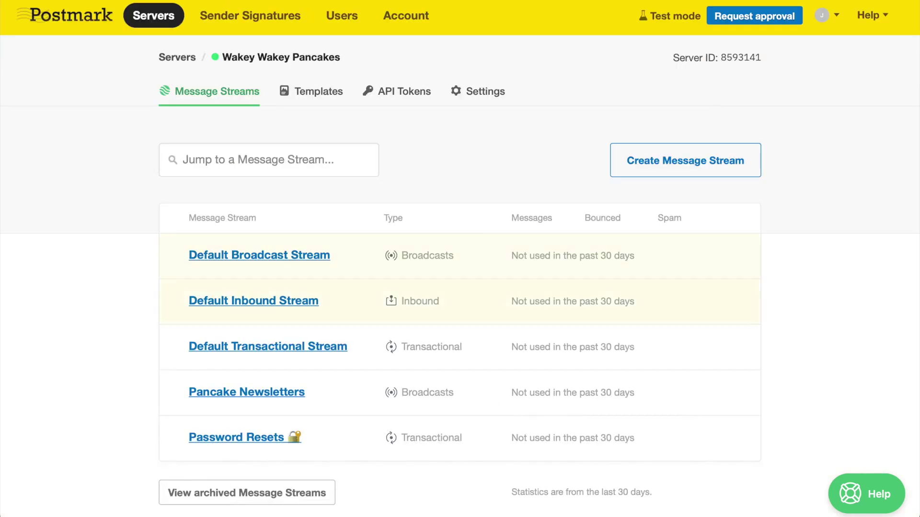
- Browse the Password Resets stream's activity, suppressions, webhooks and setup instructions
{"action": "left_click", "coordinate": [219, 435]}
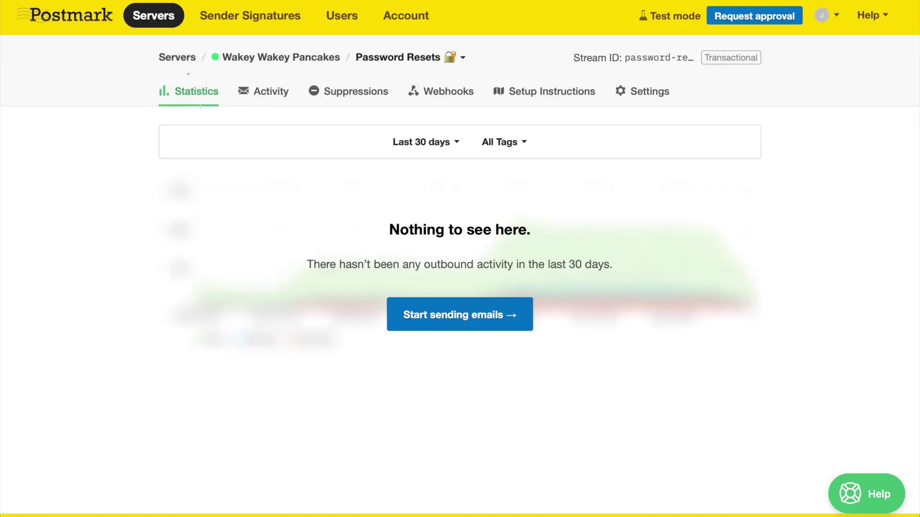
{"action": "left_click", "coordinate": [264, 91]}
{"action": "left_click", "coordinate": [350, 92]}
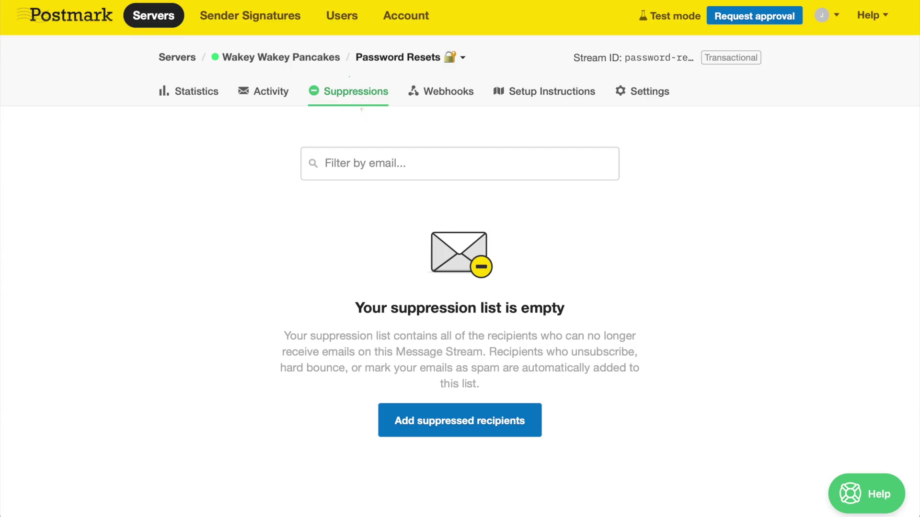
{"action": "left_click", "coordinate": [440, 92]}
{"action": "left_click", "coordinate": [535, 96]}
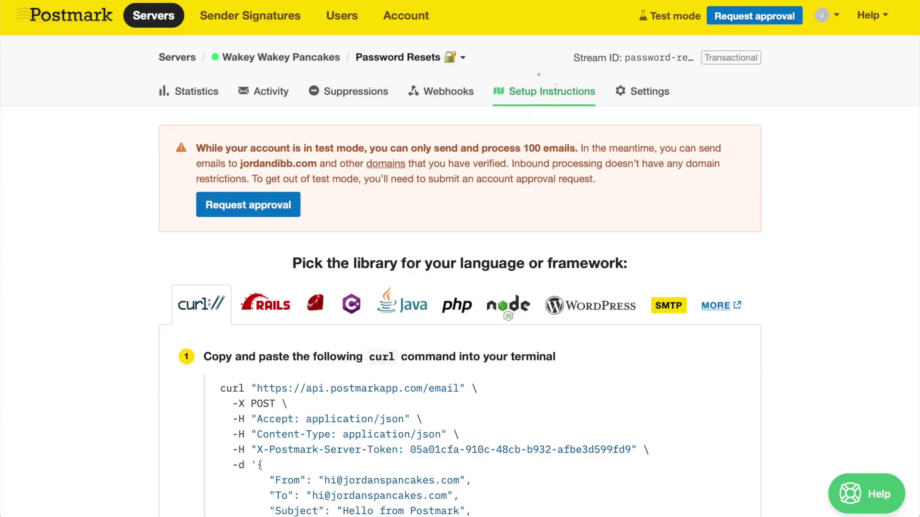
- Review the stream settings, then switch to the Pancake Newsletters stream's settings
{"action": "left_click", "coordinate": [644, 95]}
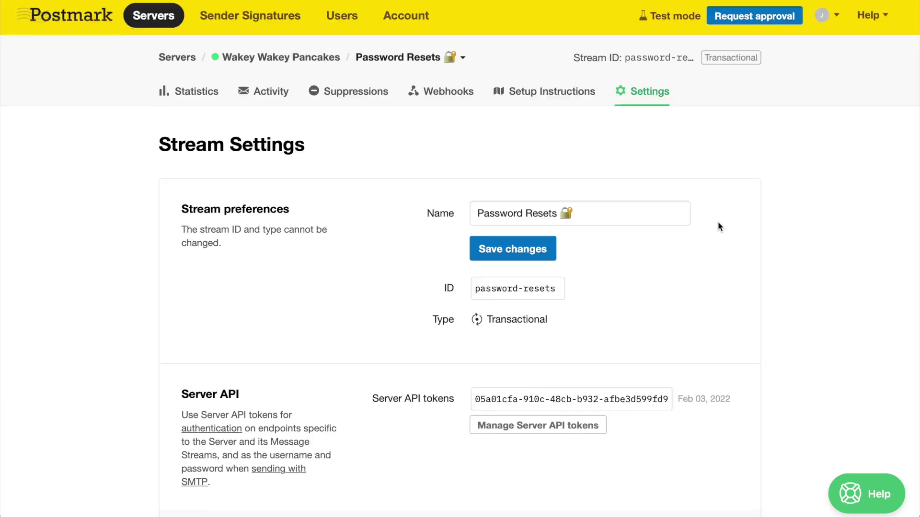
{"action": "scroll", "coordinate": [718, 221], "scroll_direction": "down", "scroll_amount": 15}
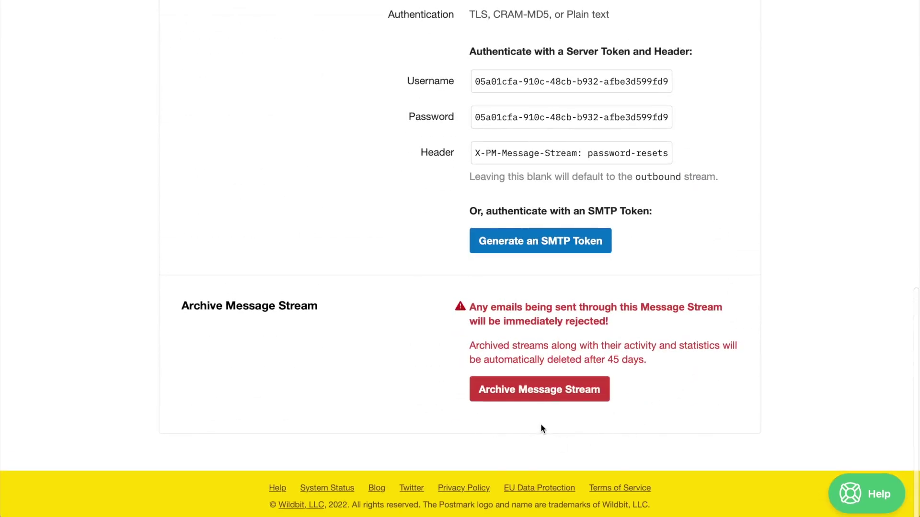
{"action": "scroll", "coordinate": [541, 429], "scroll_direction": "up", "scroll_amount": 15}
{"action": "left_click", "coordinate": [463, 59]}
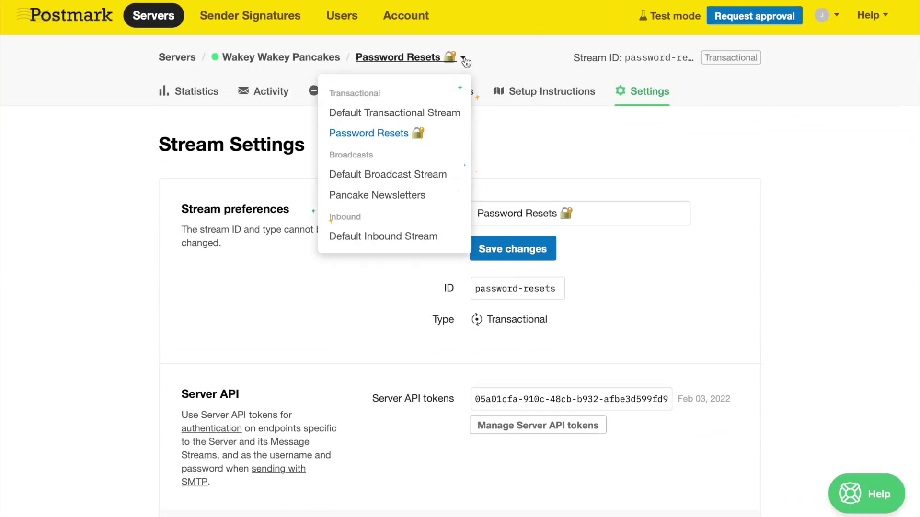
{"action": "left_click", "coordinate": [400, 196]}
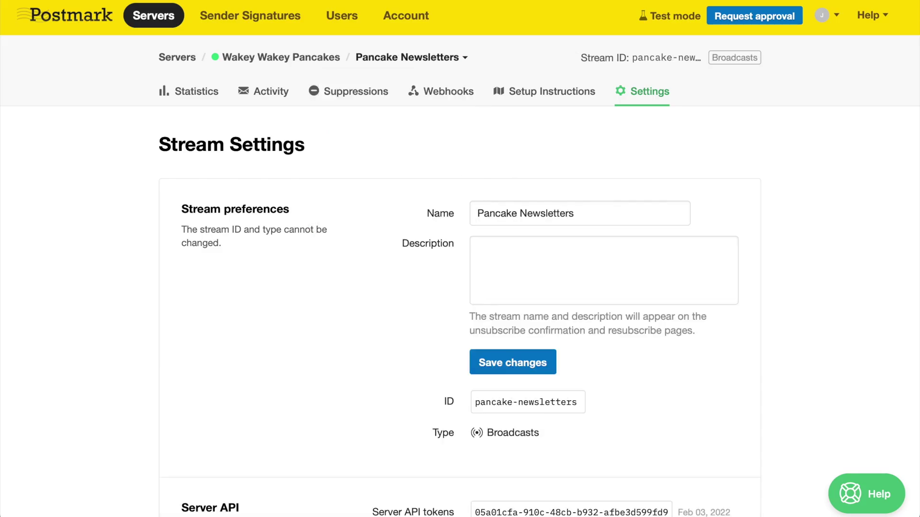
- Review the available sending plans under Account's Plans & Add-ons
{"action": "left_click", "coordinate": [397, 14]}
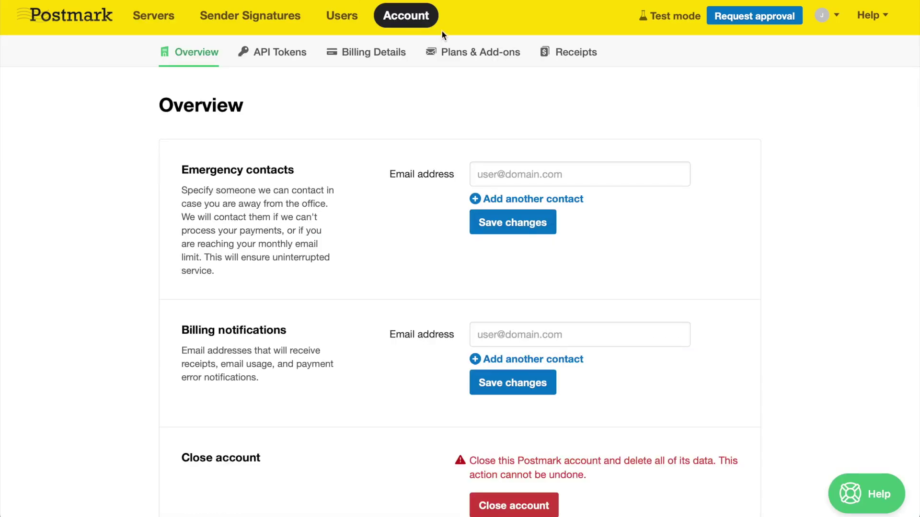
{"action": "left_click", "coordinate": [469, 61]}
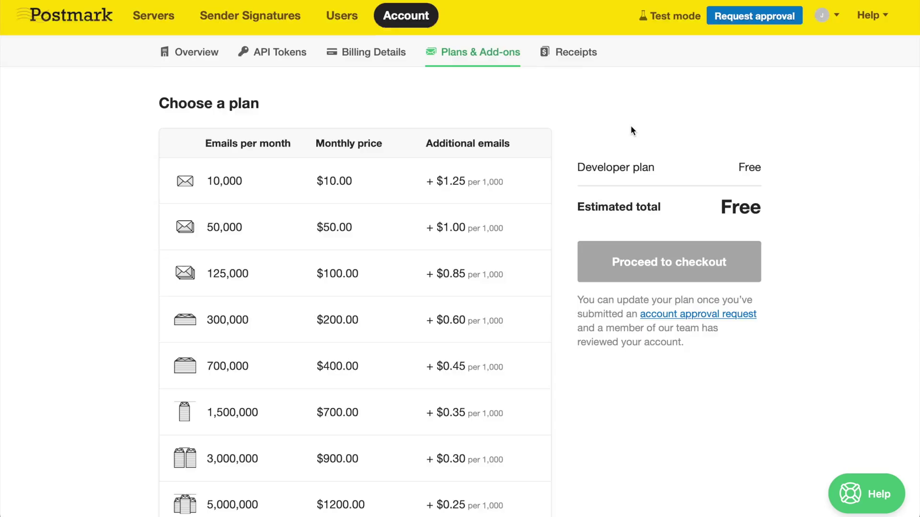
{"action": "scroll", "coordinate": [630, 125], "scroll_direction": "down", "scroll_amount": 10}
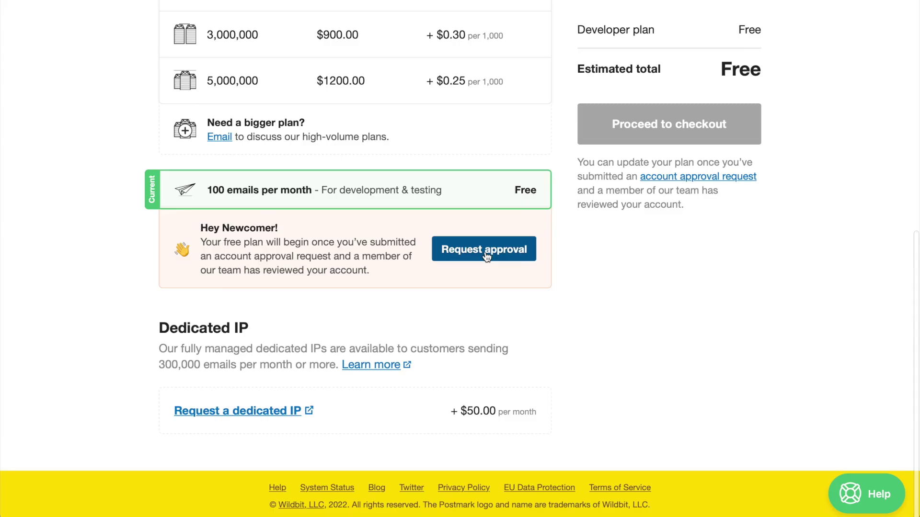
{"action": "scroll", "coordinate": [486, 258], "scroll_direction": "up", "scroll_amount": 10}
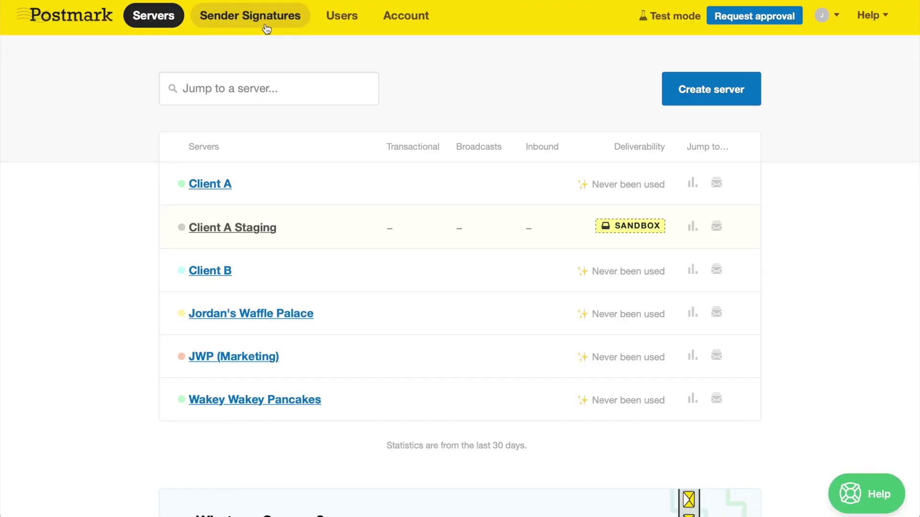
- Start a new sender signature and paste the From email address into it
{"action": "left_click", "coordinate": [283, 22]}
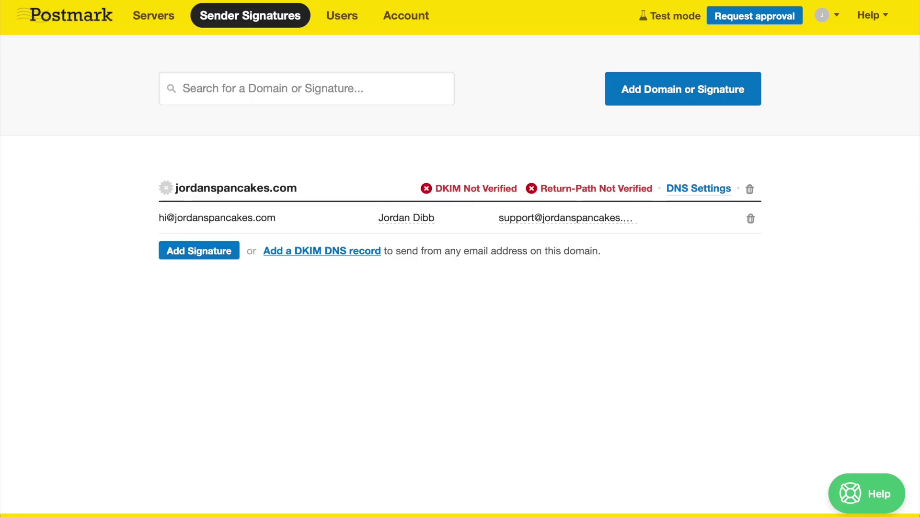
{"action": "left_click", "coordinate": [607, 101]}
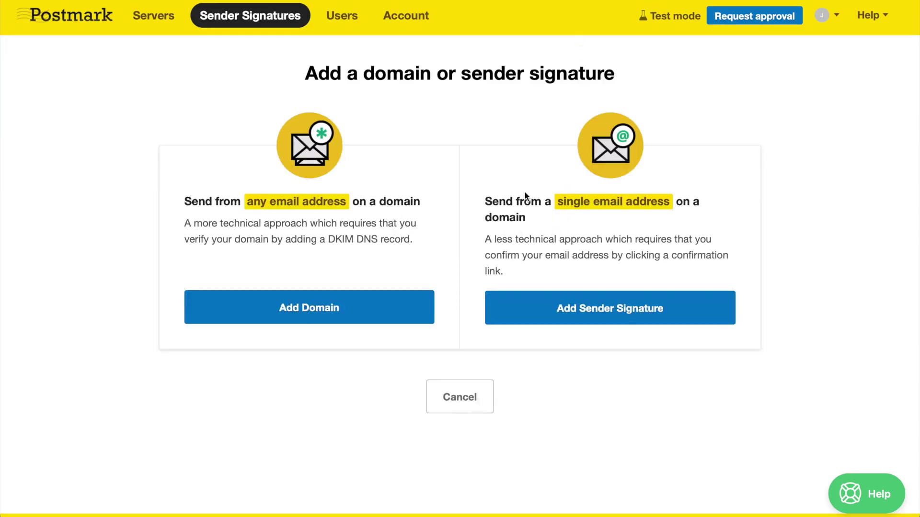
{"action": "left_click", "coordinate": [538, 311]}
{"action": "key", "text": "ctrl+v"}
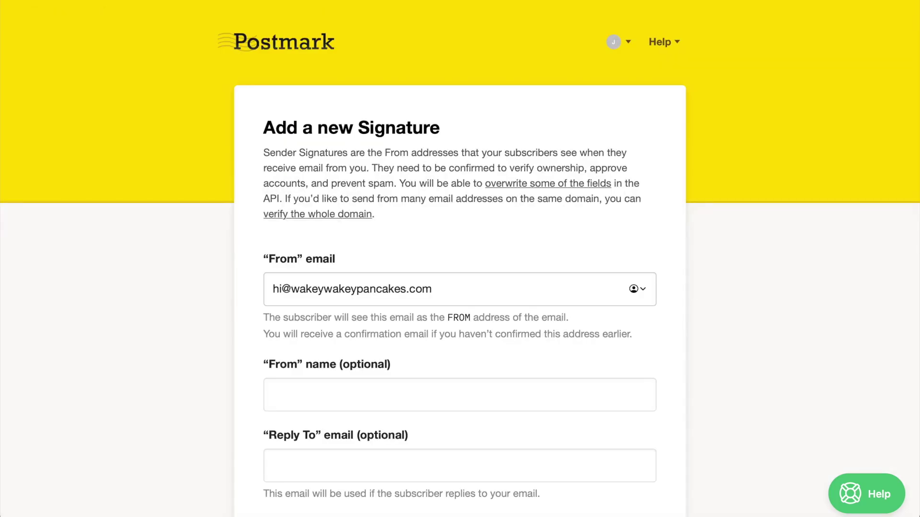
{"action": "scroll", "coordinate": [747, 103], "scroll_direction": "down", "scroll_amount": 7}
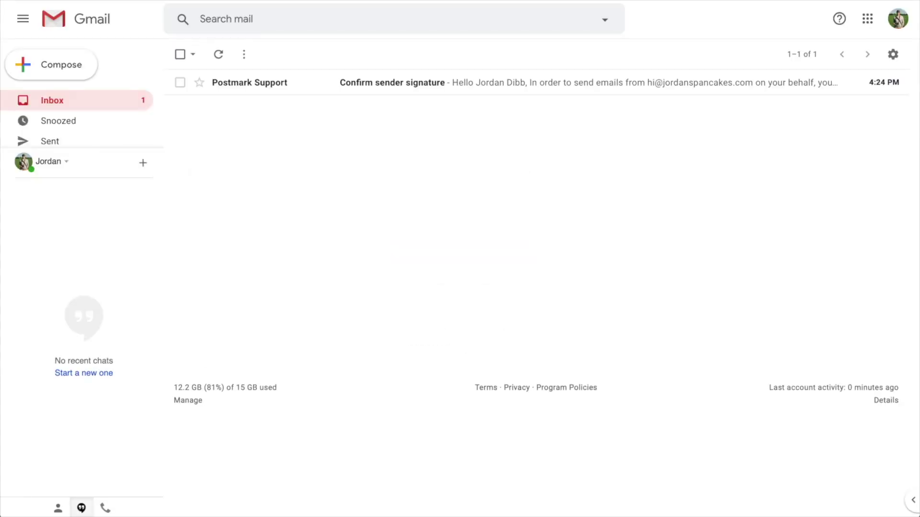
- Open Postmark's 'Confirm sender signature' email in Gmail and confirm the signature
{"action": "left_click", "coordinate": [425, 87]}
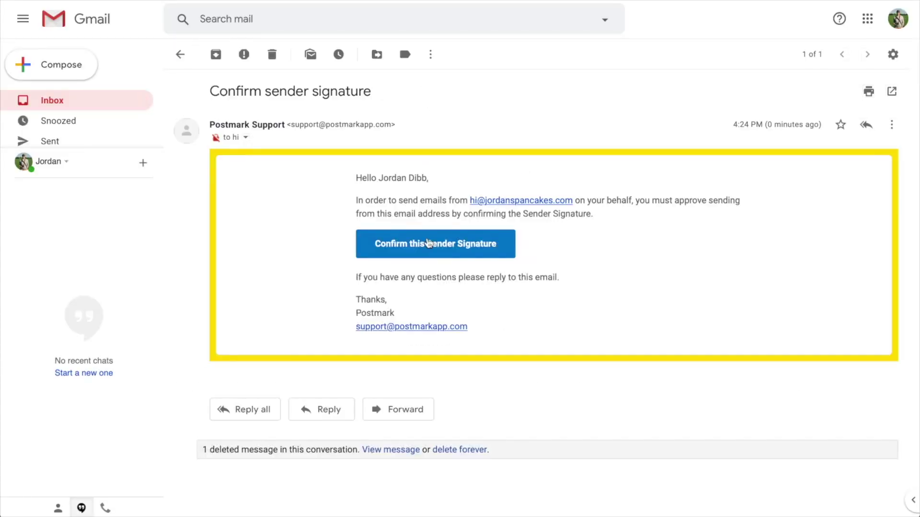
{"action": "left_click", "coordinate": [425, 250]}
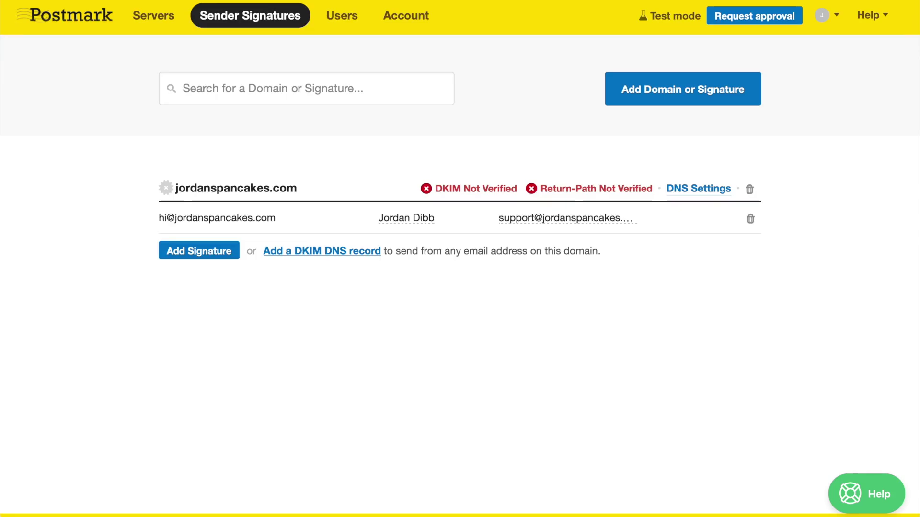
- Abandon the Add Domain form and return to the Sender Signatures list
{"action": "left_click", "coordinate": [612, 102]}
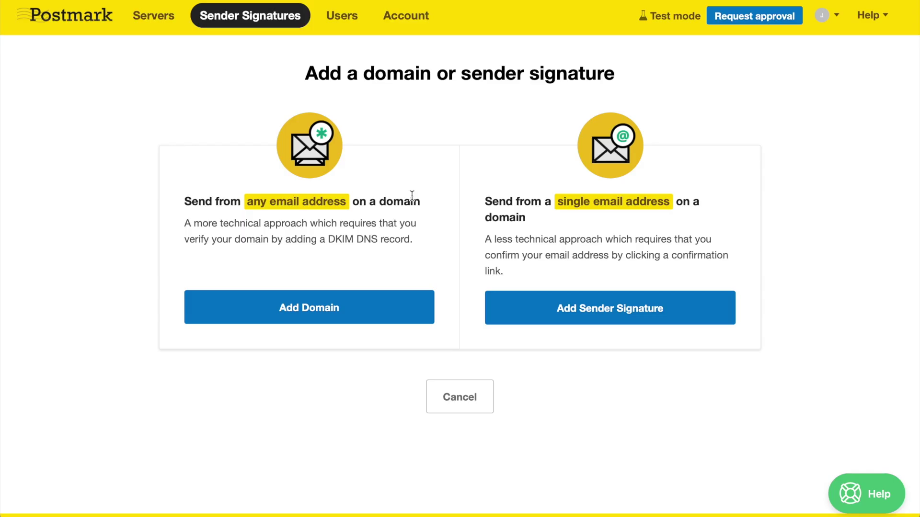
{"action": "left_click", "coordinate": [273, 309]}
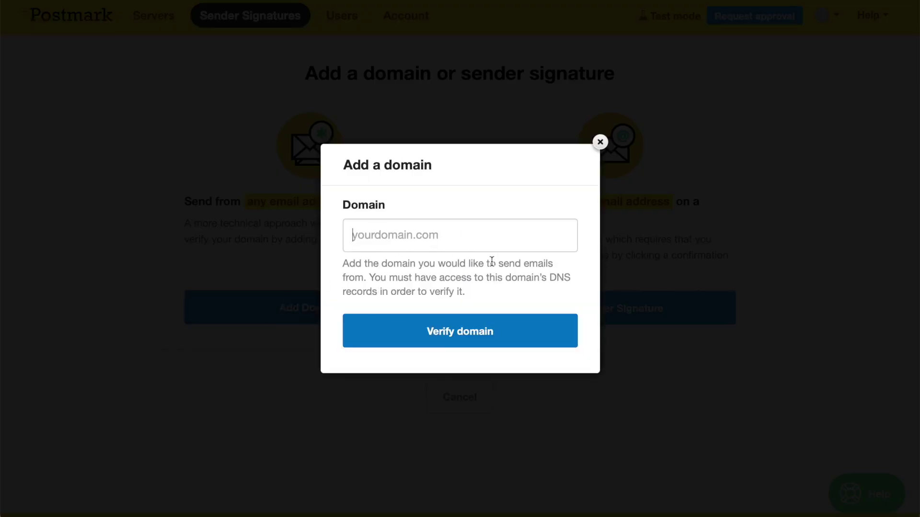
{"action": "left_click", "coordinate": [600, 142]}
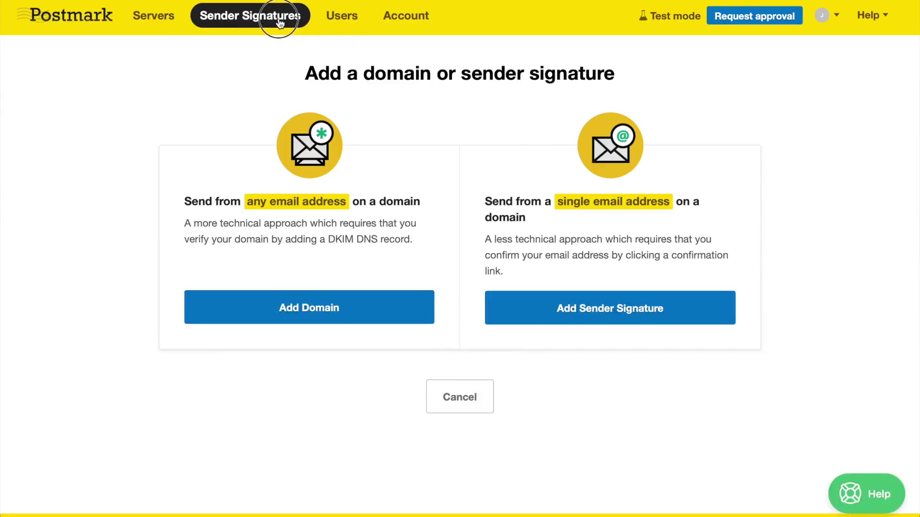
{"action": "left_click", "coordinate": [261, 22]}
- Open the jordanspancakes.com DNS settings, search help for 'DKIM GoDaddy' and open the GoDaddy article
{"action": "left_click", "coordinate": [690, 192]}
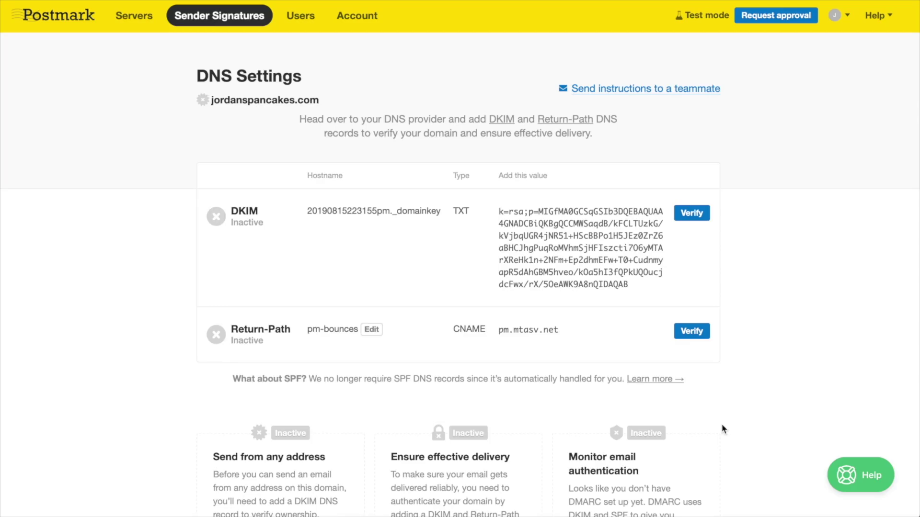
{"action": "left_click", "coordinate": [853, 474]}
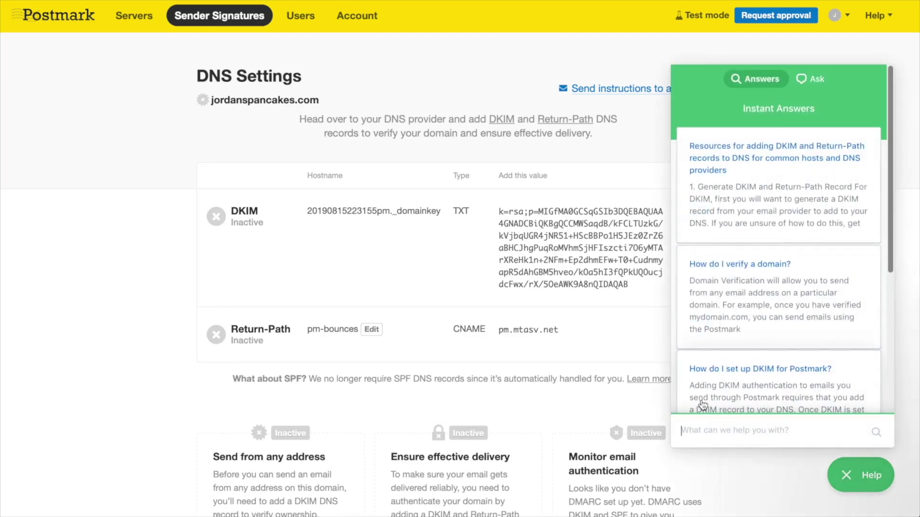
{"action": "scroll", "coordinate": [702, 405], "scroll_direction": "down", "scroll_amount": 5}
{"action": "type", "text": "DKIM GoDaddy"}
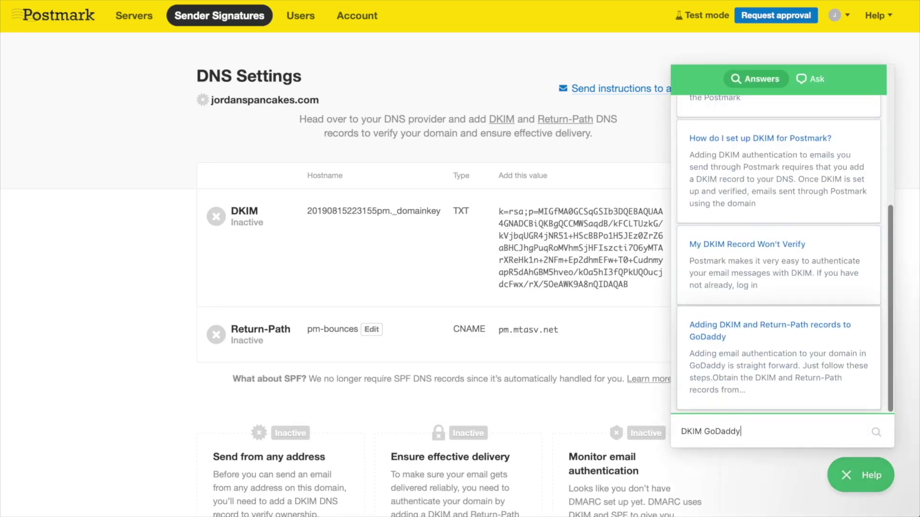
{"action": "key", "text": "Return"}
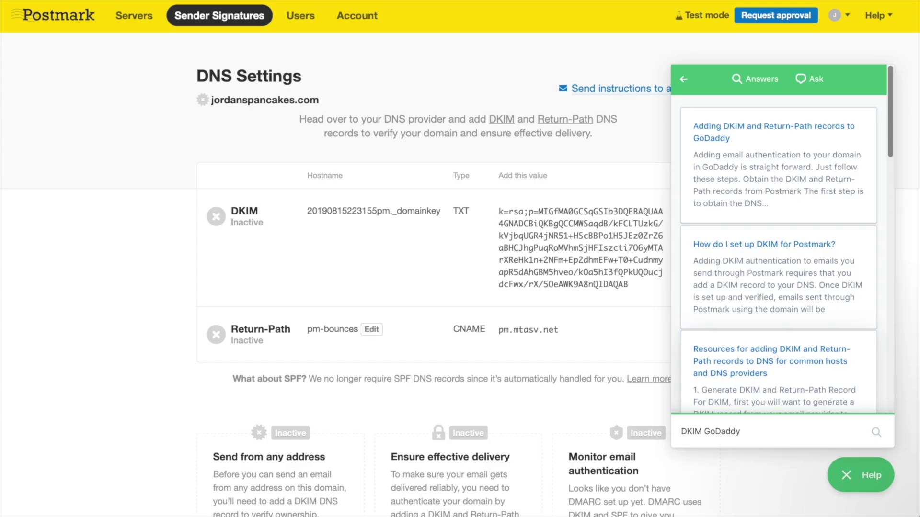
{"action": "left_click", "coordinate": [740, 190]}
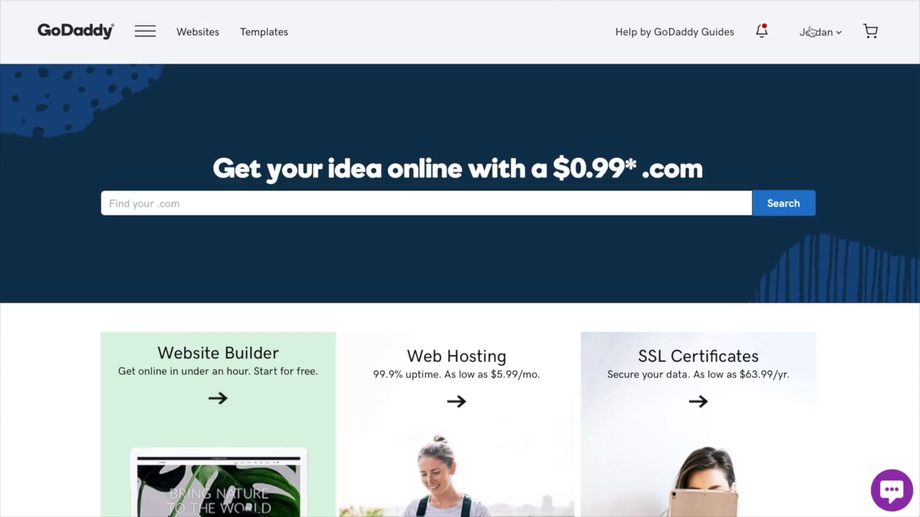
- Open GoDaddy DNS management for jordanspancakes.com and start a new TXT record
{"action": "left_click", "coordinate": [811, 32]}
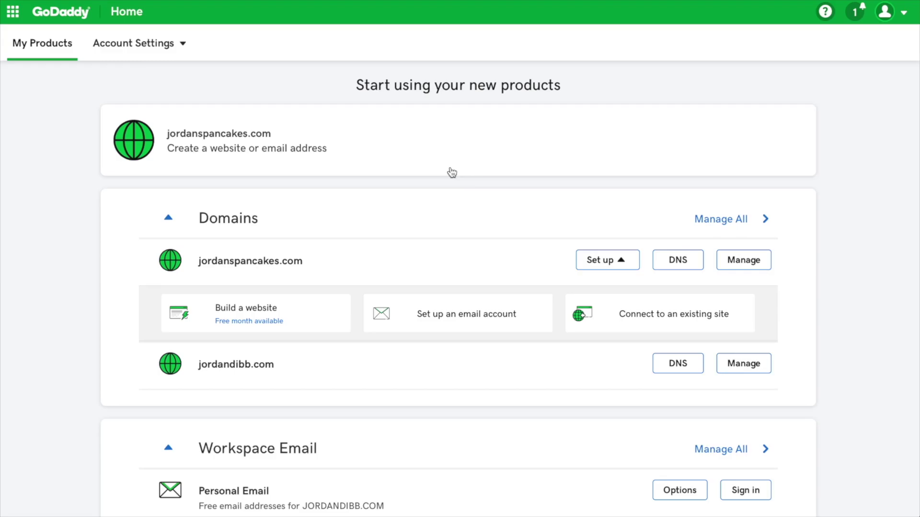
{"action": "left_click", "coordinate": [686, 256]}
{"action": "scroll", "coordinate": [652, 211], "scroll_direction": "down", "scroll_amount": 2}
{"action": "scroll", "coordinate": [651, 210], "scroll_direction": "down", "scroll_amount": 4}
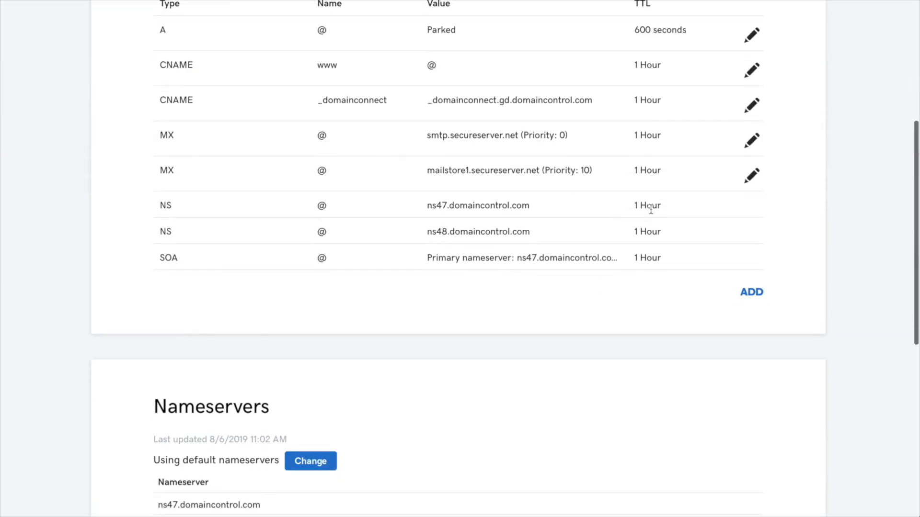
{"action": "left_click", "coordinate": [756, 296]}
{"action": "left_click", "coordinate": [318, 326]}
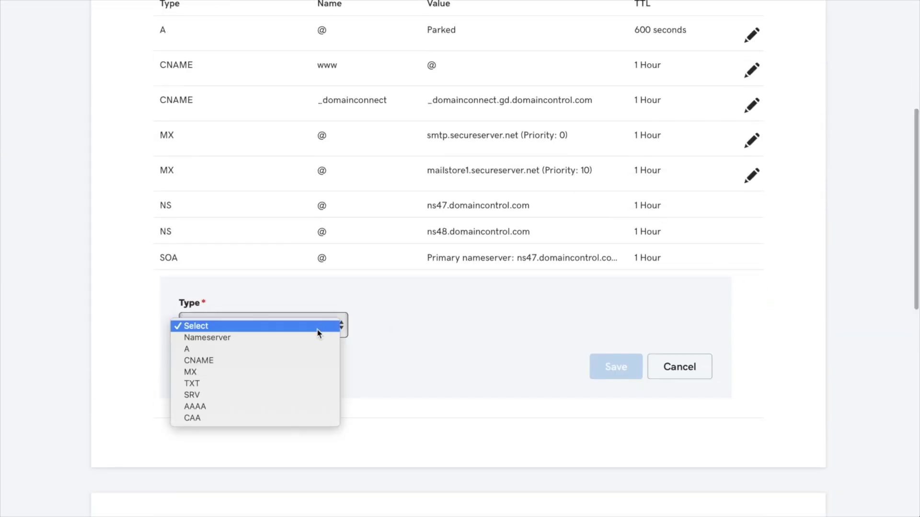
{"action": "left_click", "coordinate": [312, 384]}
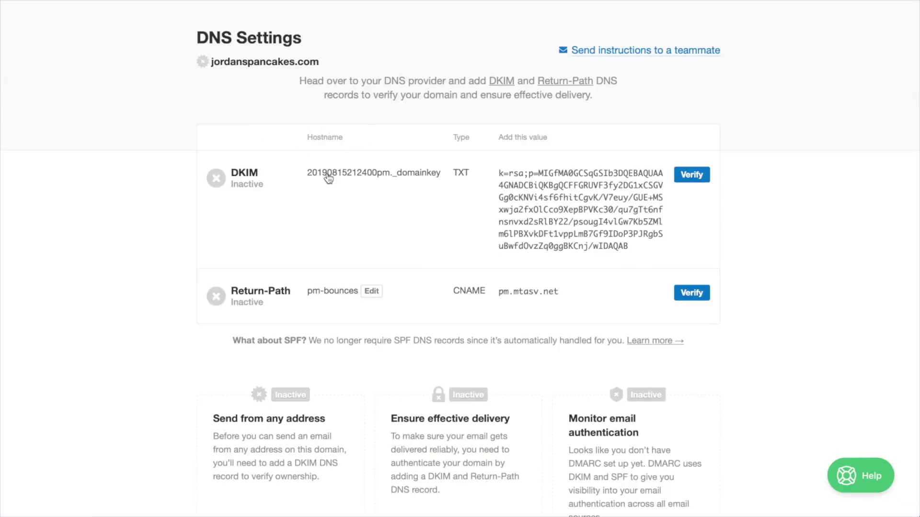
- Fill the TXT record with Postmark's DKIM hostname and key, save it, and verify DKIM
{"action": "left_click", "coordinate": [330, 179]}
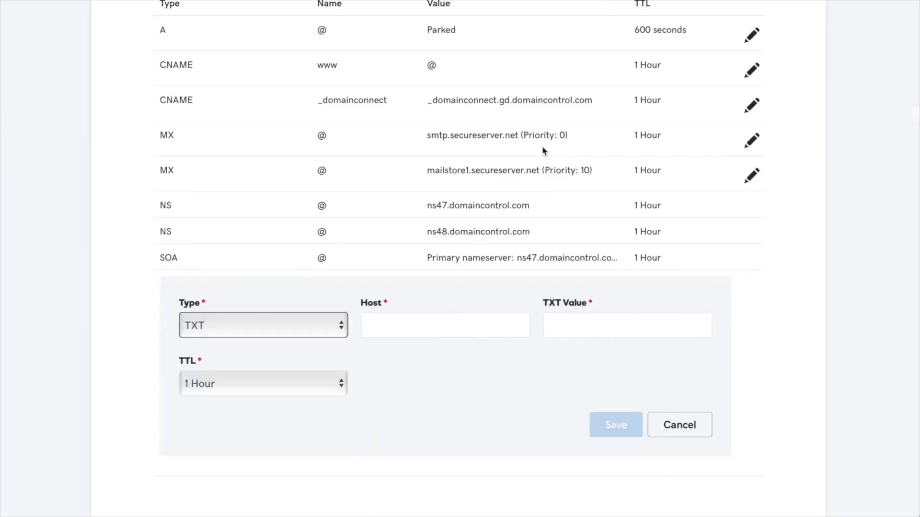
{"action": "left_click", "coordinate": [445, 325]}
{"action": "key", "text": "super+v"}
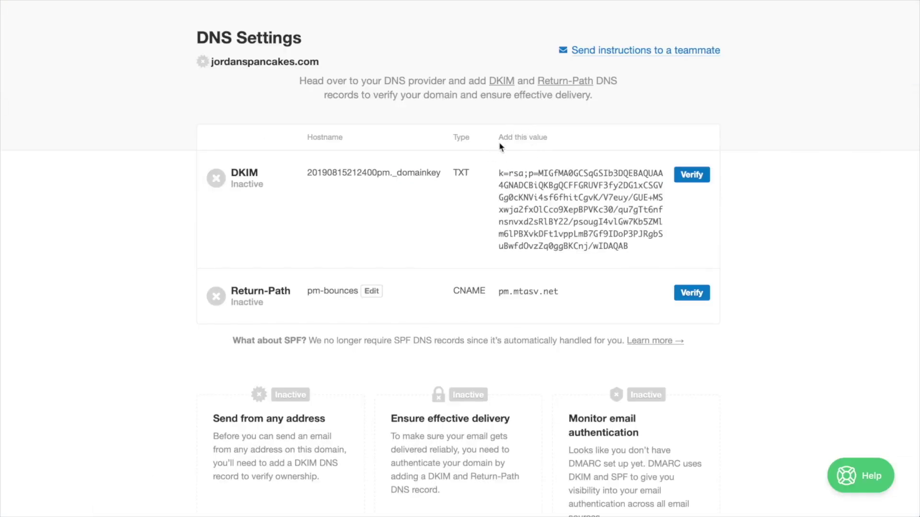
{"action": "left_click", "coordinate": [546, 186]}
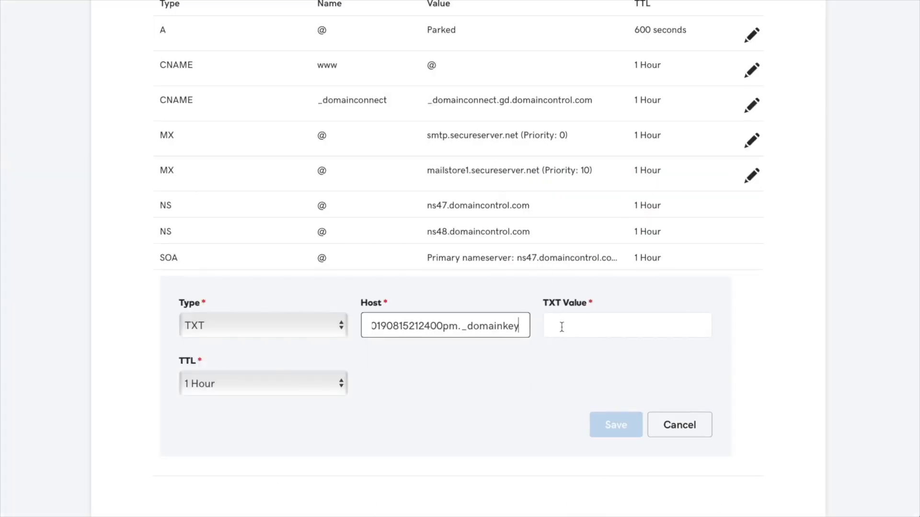
{"action": "key", "text": "super+v"}
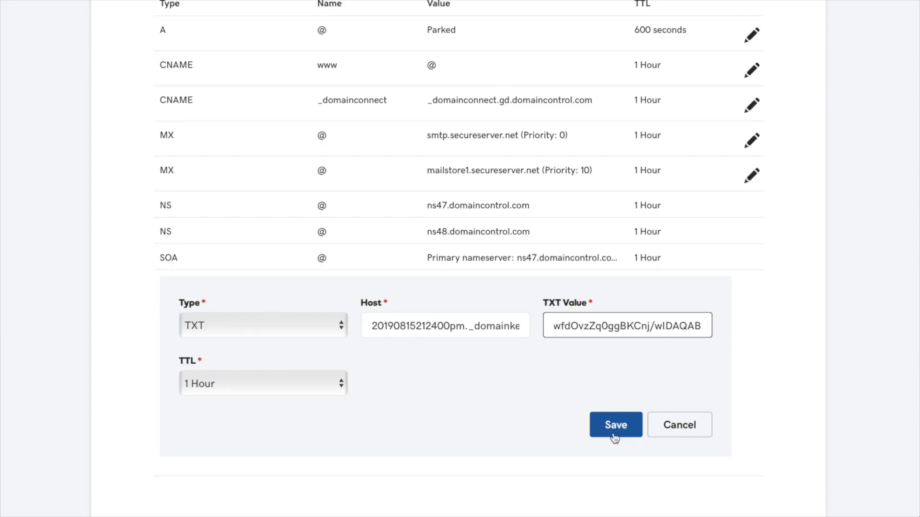
{"action": "left_click", "coordinate": [615, 426]}
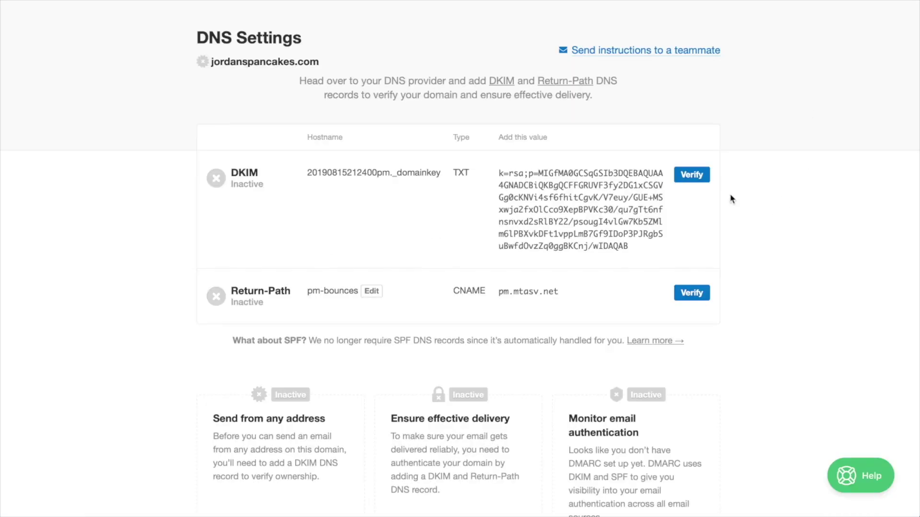
{"action": "left_click", "coordinate": [691, 174]}
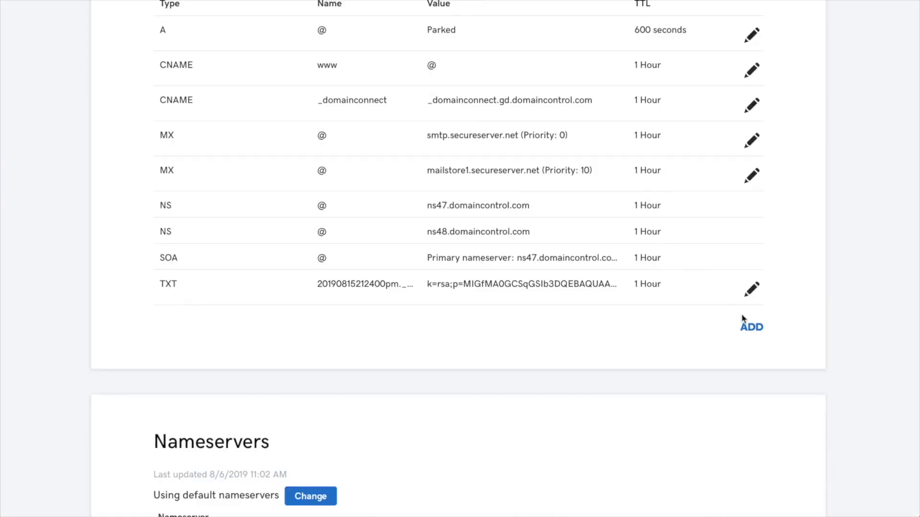
- Add a new CNAME record in GoDaddy with host pm-bounces
{"action": "left_click", "coordinate": [750, 326]}
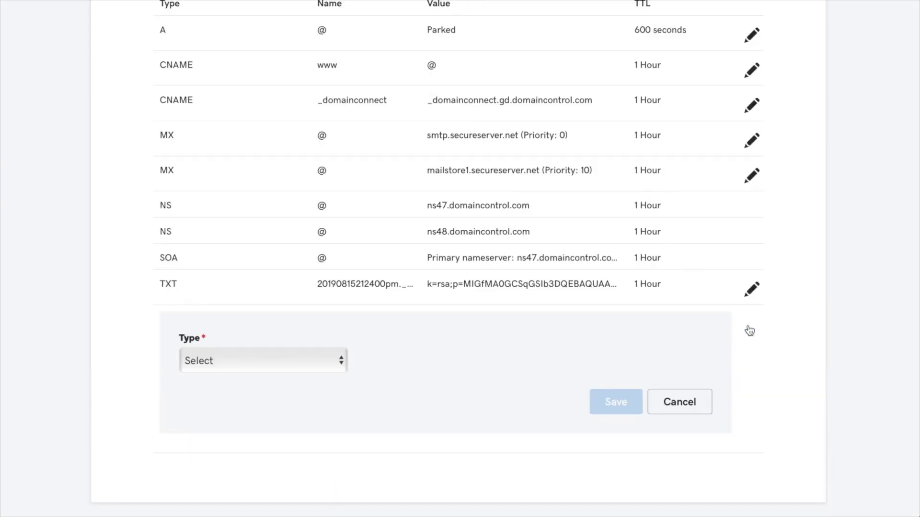
{"action": "left_click", "coordinate": [316, 360]}
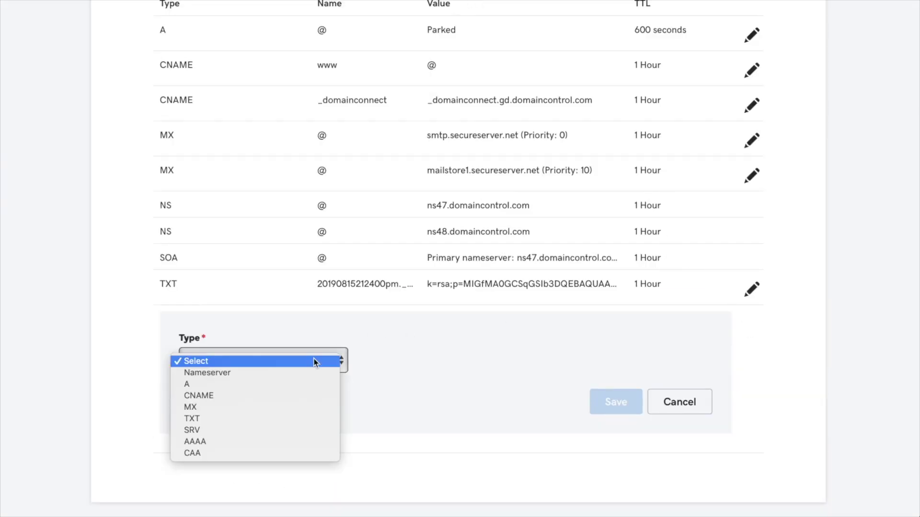
{"action": "left_click", "coordinate": [297, 396]}
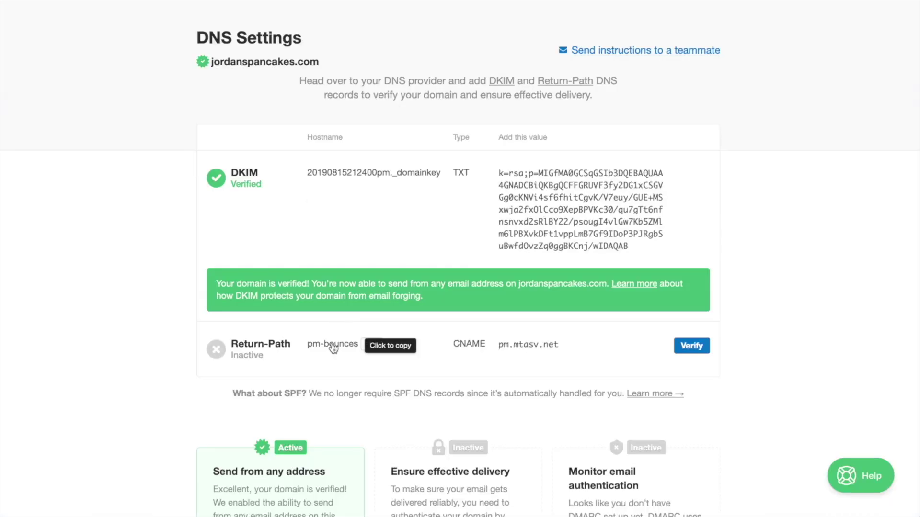
{"action": "left_click", "coordinate": [333, 345]}
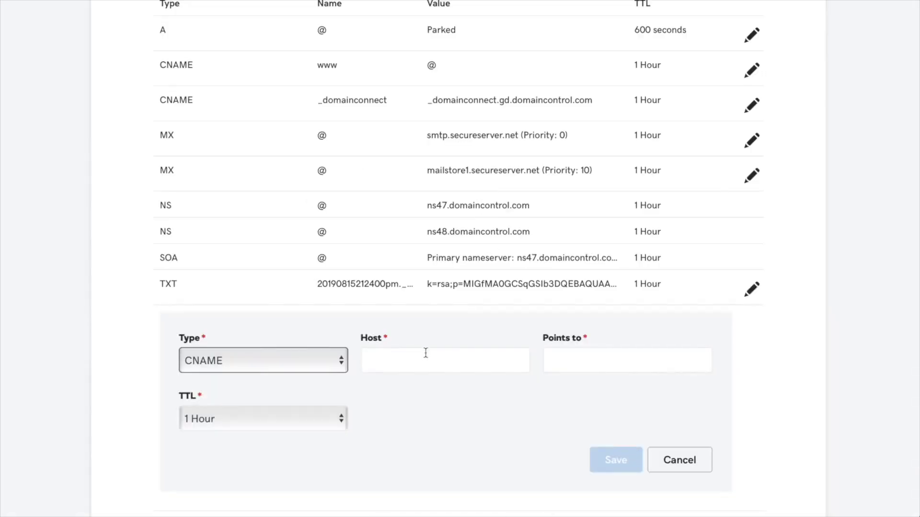
{"action": "left_click", "coordinate": [414, 366]}
{"action": "key", "text": "ctrl+v"}
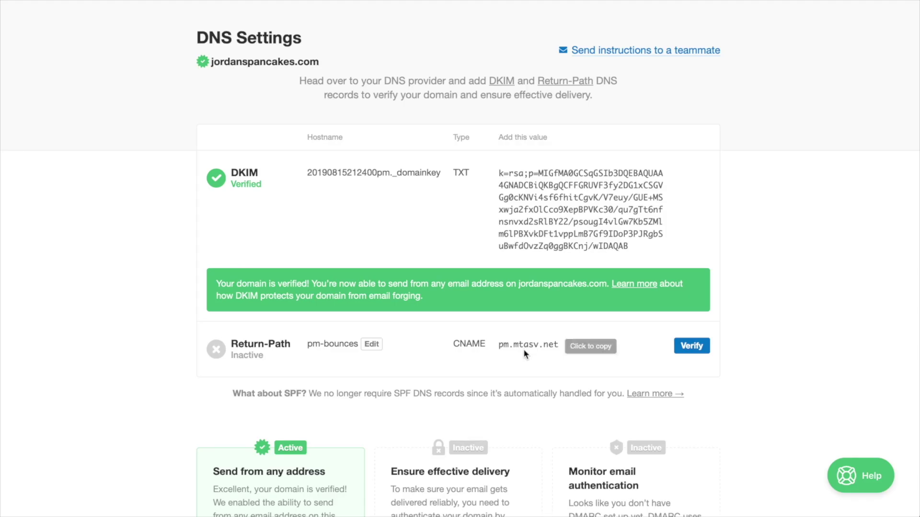
- Point the CNAME to pm.mtasv.net, save it, and verify Return-Path in Postmark
{"action": "left_click", "coordinate": [525, 345]}
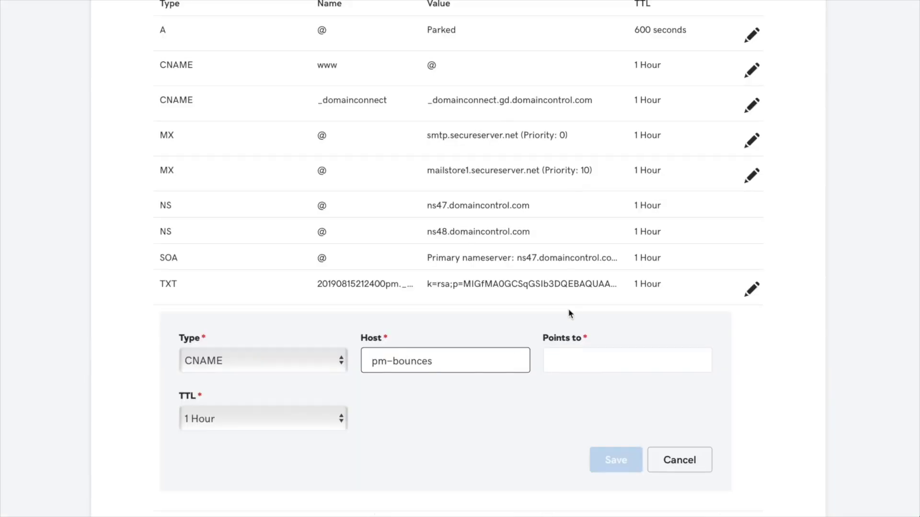
{"action": "left_click", "coordinate": [571, 362]}
{"action": "key", "text": "ctrl+v"}
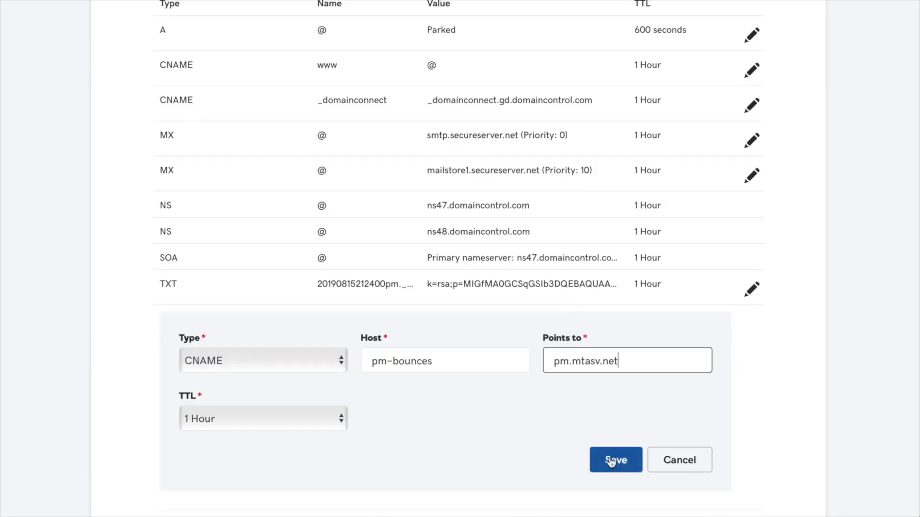
{"action": "left_click", "coordinate": [613, 461]}
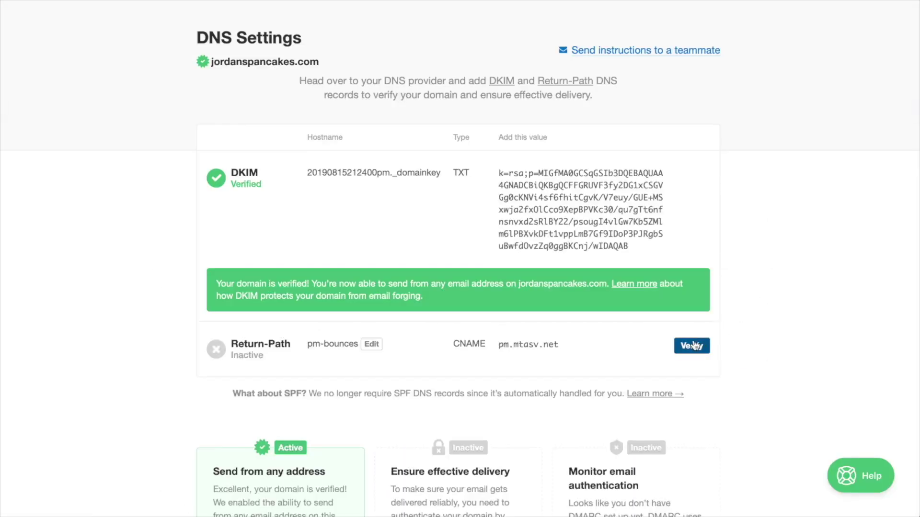
{"action": "left_click", "coordinate": [691, 346]}
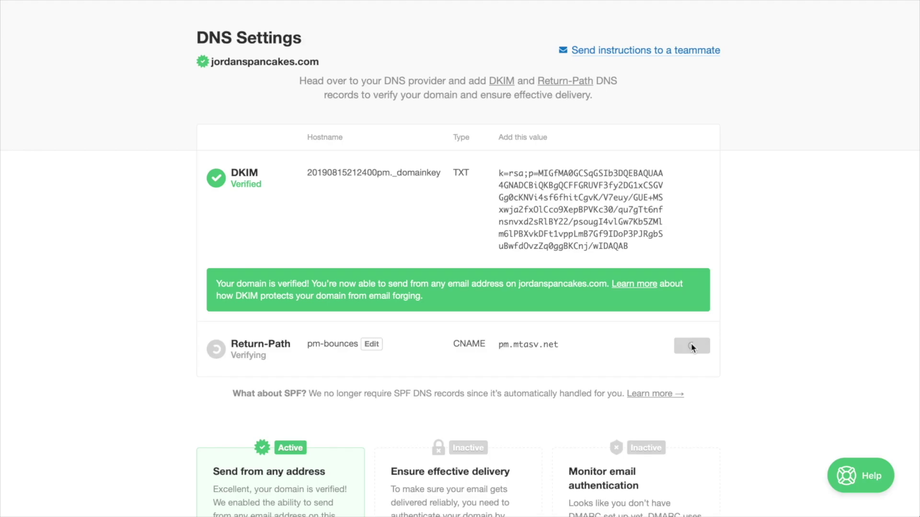
{"action": "scroll", "coordinate": [691, 345], "scroll_direction": "down", "scroll_amount": 5}
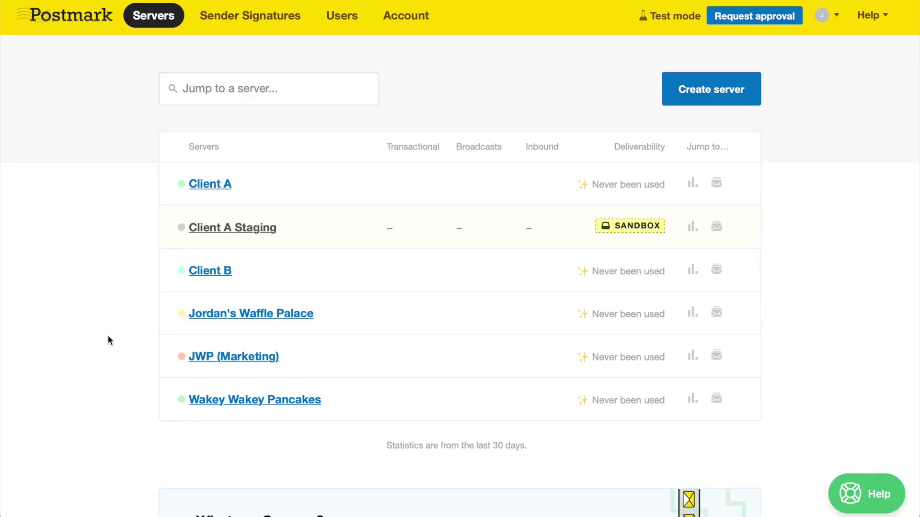
- Browse the Password Resets stream's Rails, C# and SMTP instructions and the community libraries list
{"action": "left_click", "coordinate": [214, 400]}
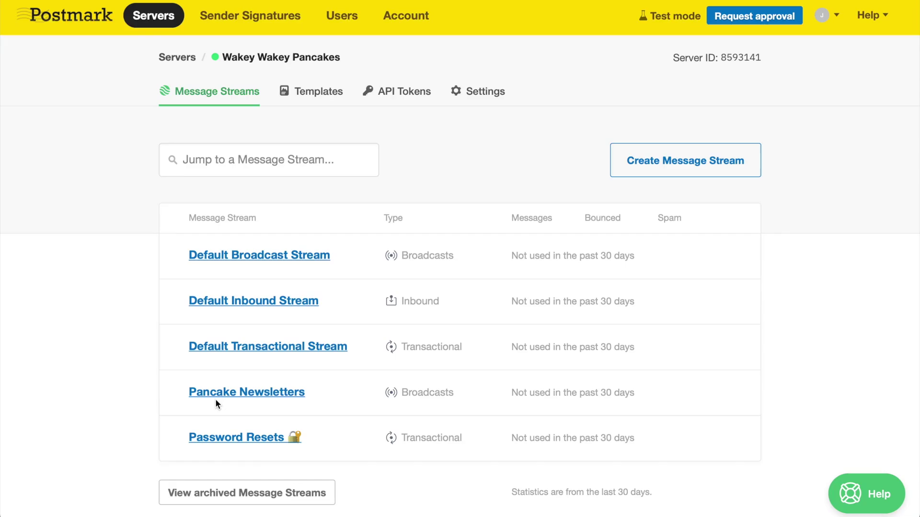
{"action": "left_click", "coordinate": [235, 438]}
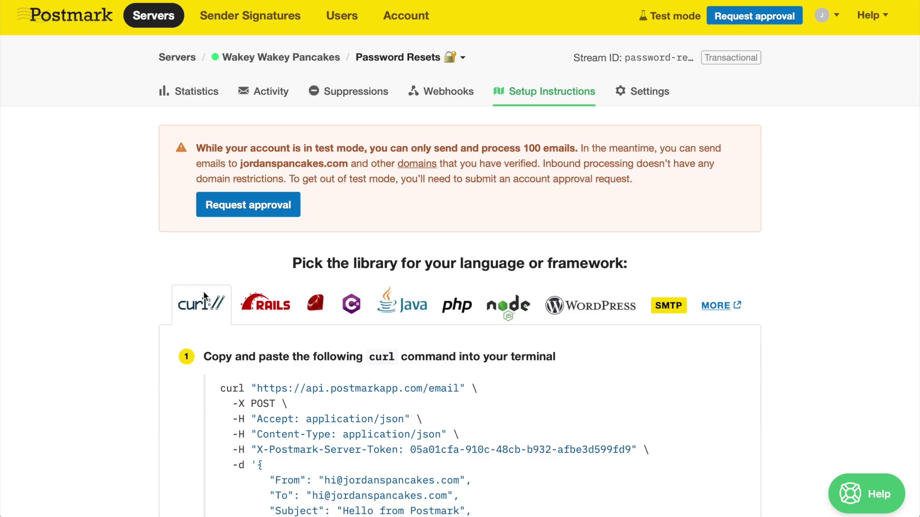
{"action": "left_click", "coordinate": [254, 308]}
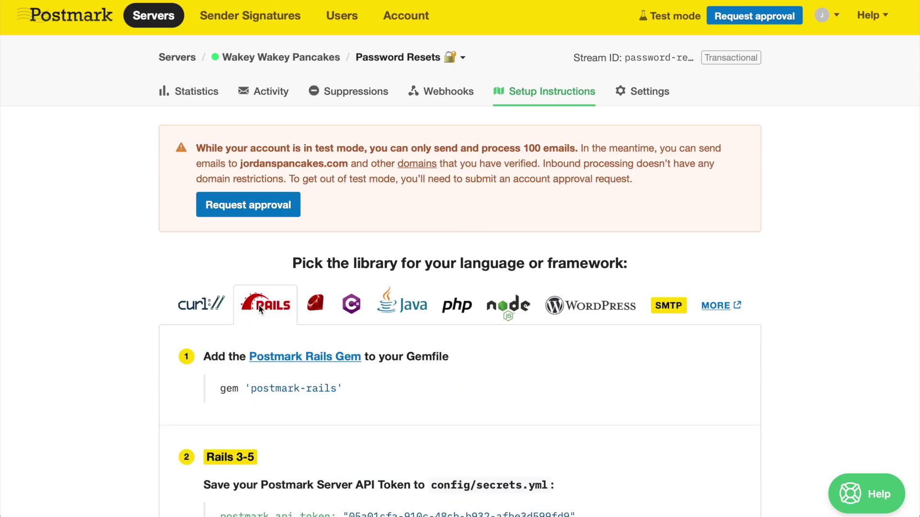
{"action": "left_click", "coordinate": [351, 308]}
{"action": "left_click", "coordinate": [668, 305]}
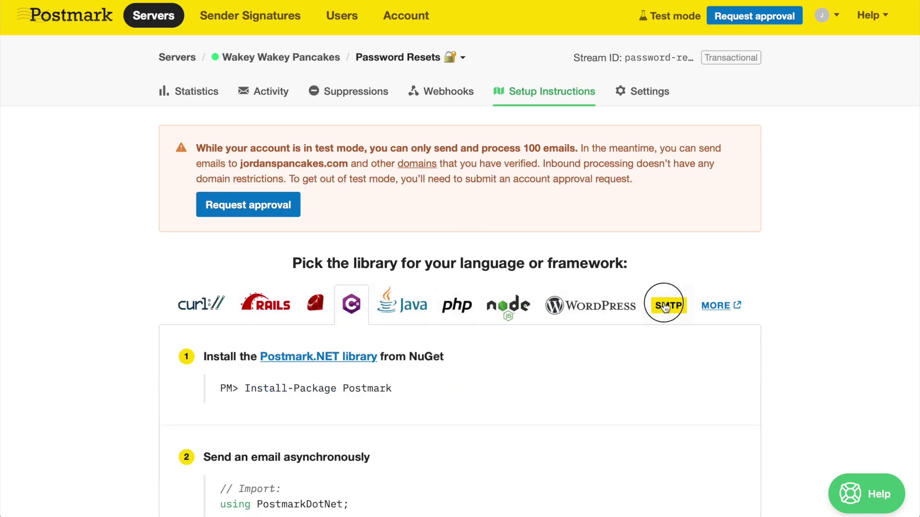
{"action": "scroll", "coordinate": [814, 301], "scroll_direction": "down", "scroll_amount": 1}
{"action": "scroll", "coordinate": [824, 300], "scroll_direction": "down", "scroll_amount": 3}
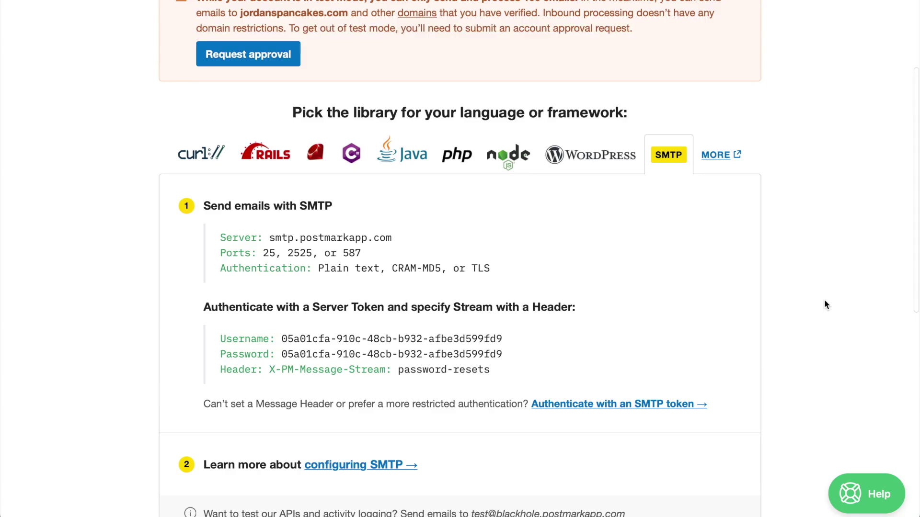
{"action": "scroll", "coordinate": [824, 301], "scroll_direction": "up", "scroll_amount": 3}
{"action": "left_click", "coordinate": [716, 281]}
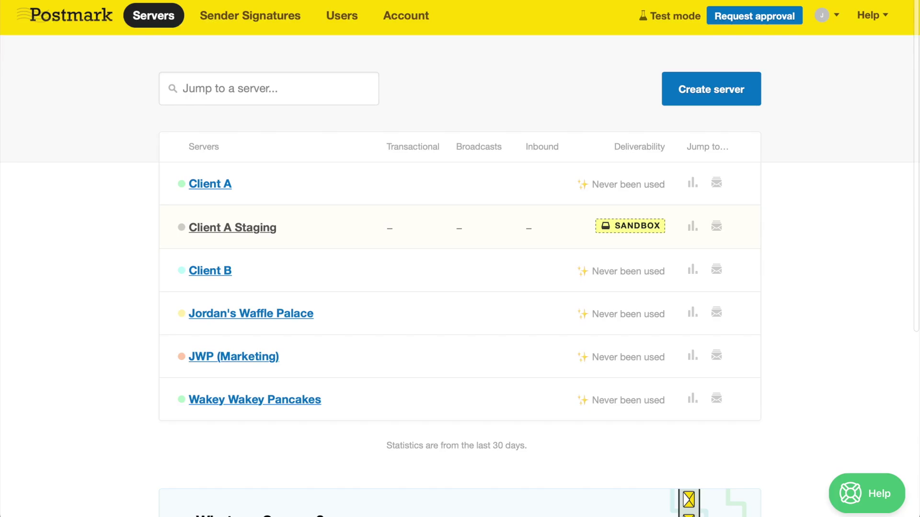
- Search help for 'how do i verify my domain', read the answer, then switch to the Ask tab
{"action": "left_click", "coordinate": [861, 487]}
{"action": "type", "text": "how do i verify m"}
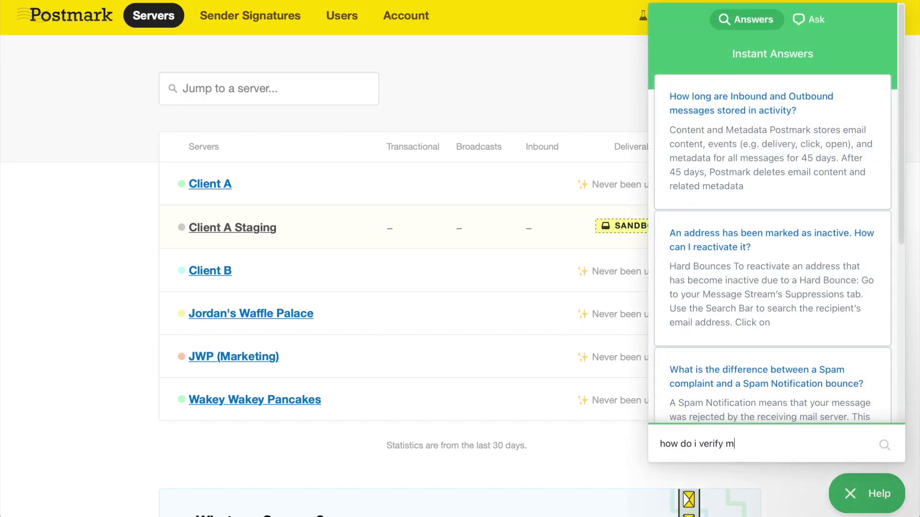
{"action": "type", "text": "y domain"}
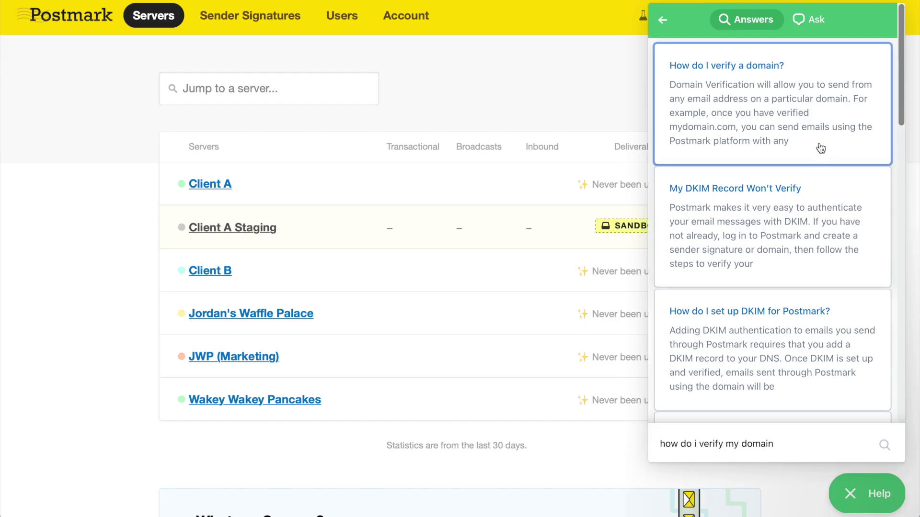
{"action": "left_click", "coordinate": [820, 148]}
{"action": "scroll", "coordinate": [818, 140], "scroll_direction": "down", "scroll_amount": 1}
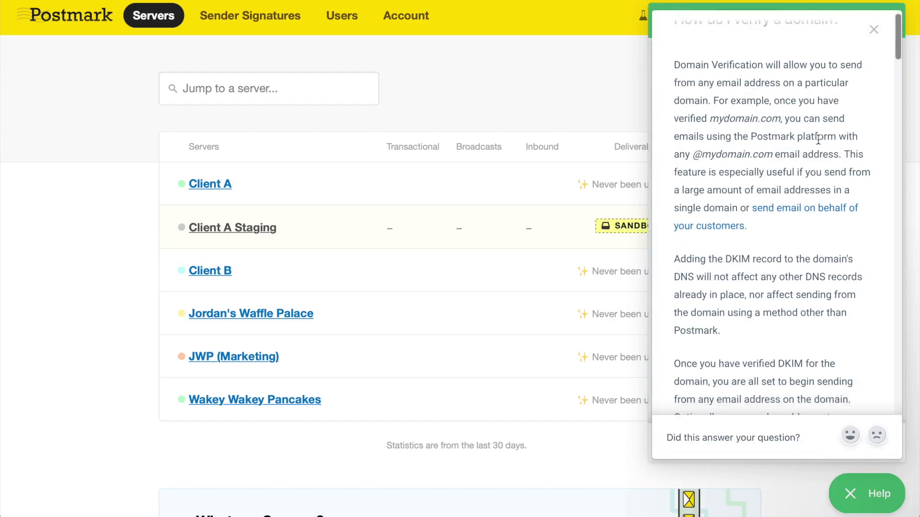
{"action": "scroll", "coordinate": [817, 140], "scroll_direction": "down", "scroll_amount": 3}
{"action": "scroll", "coordinate": [817, 140], "scroll_direction": "up", "scroll_amount": 5}
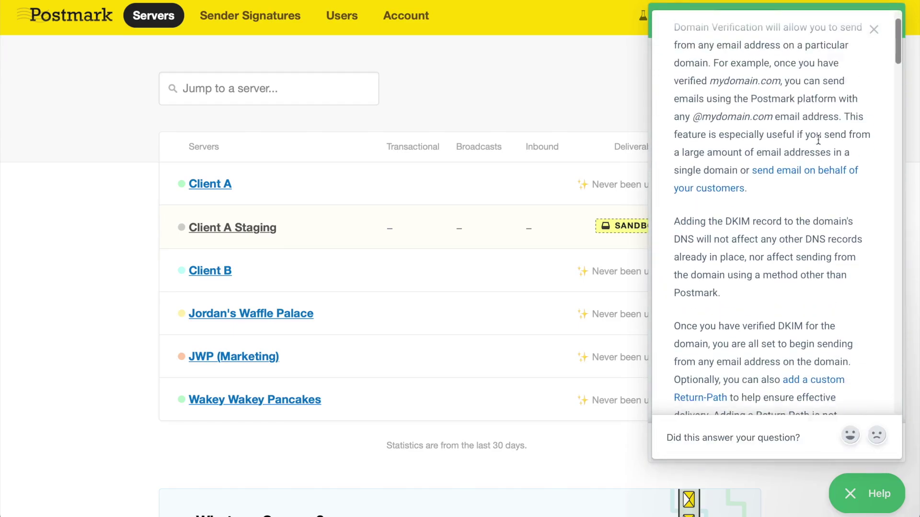
{"action": "left_click", "coordinate": [878, 34]}
{"action": "left_click", "coordinate": [813, 23]}
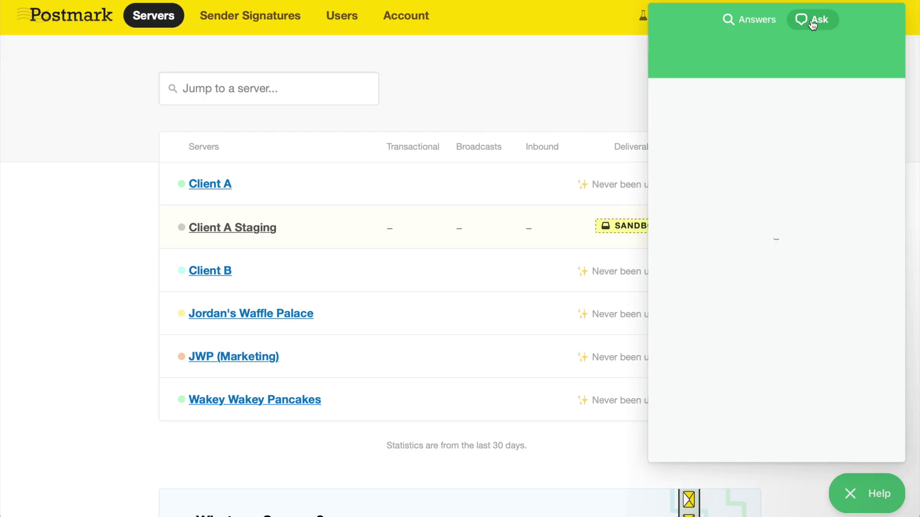